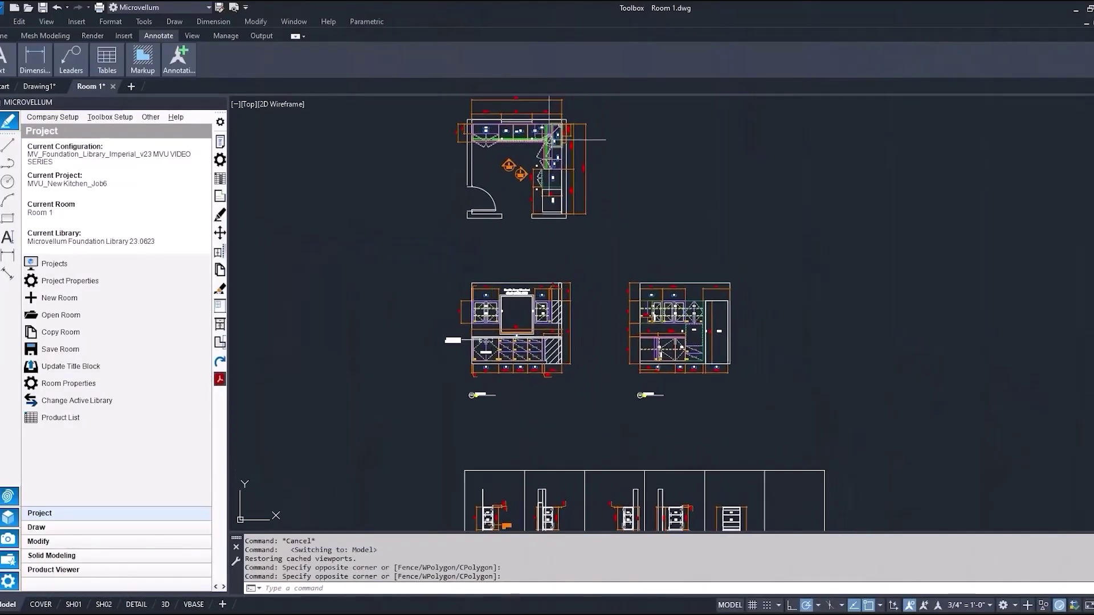
Step: Look over the model space plan, elevations and sections, and examine the project information on the COVER layout
scroll(489, 257, down, 3)
mouse_move(490, 257)
middle_down()
mouse_move(502, 188)
mouse_move(524, 211)
middle_up()
scroll(526, 208, down, 1)
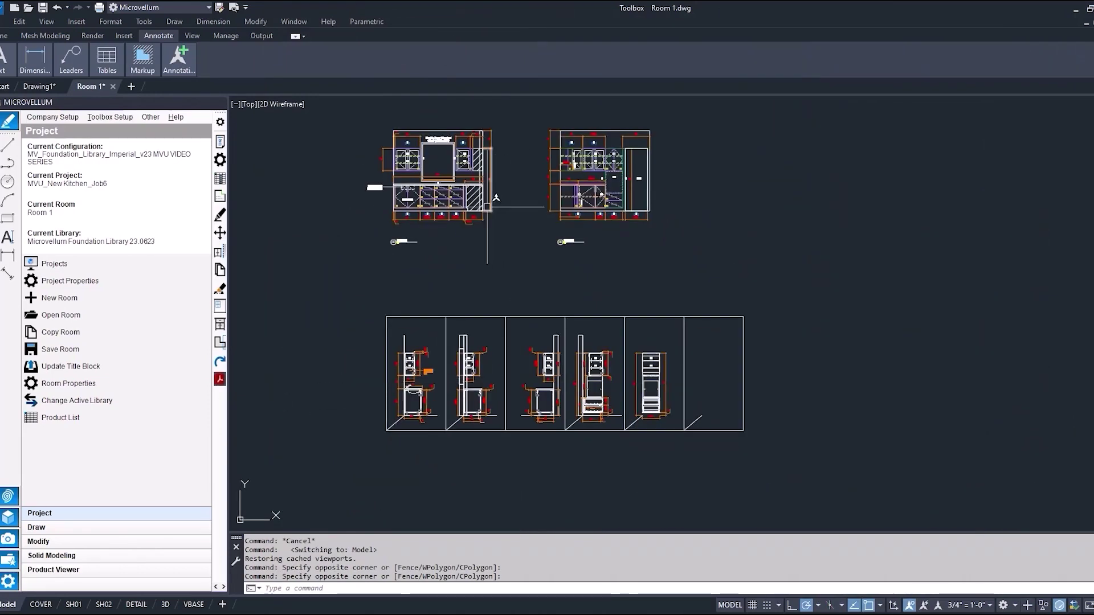
click(40, 605)
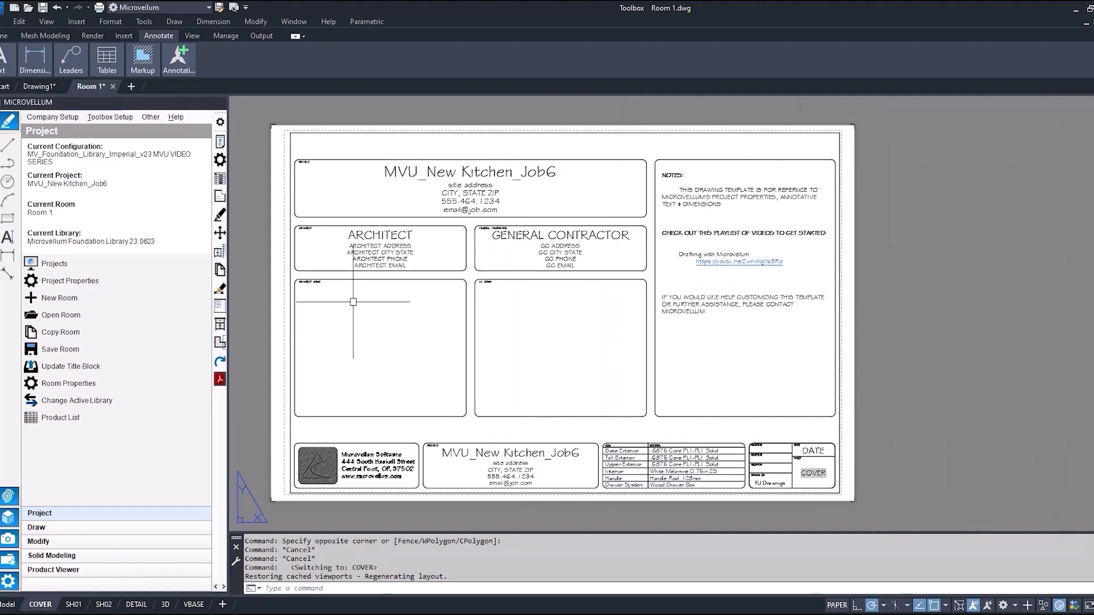
scroll(352, 302, up, 3)
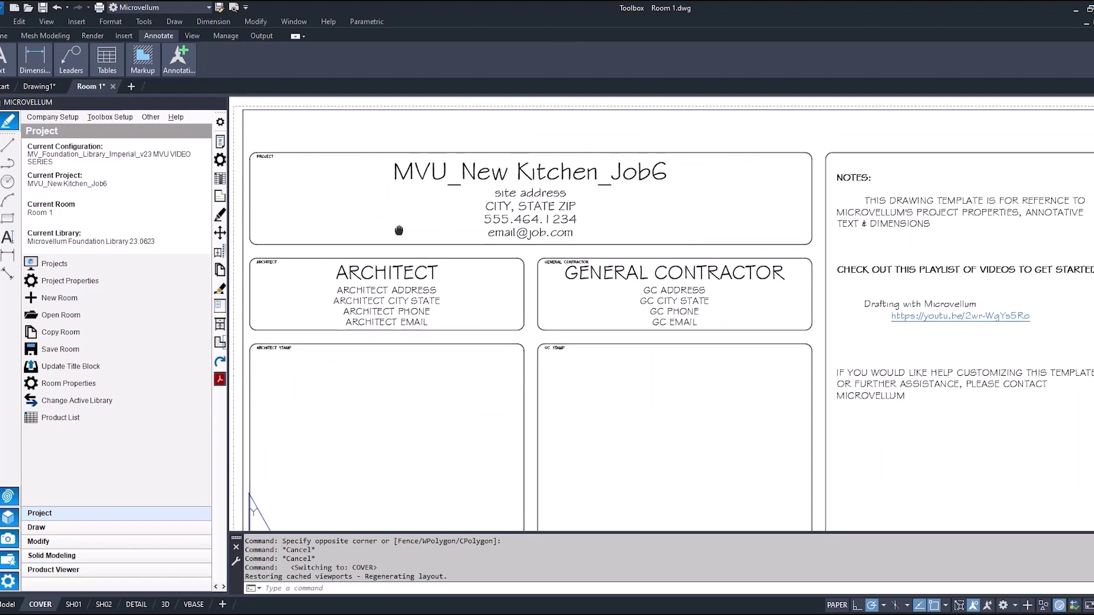
scroll(408, 260, down, 3)
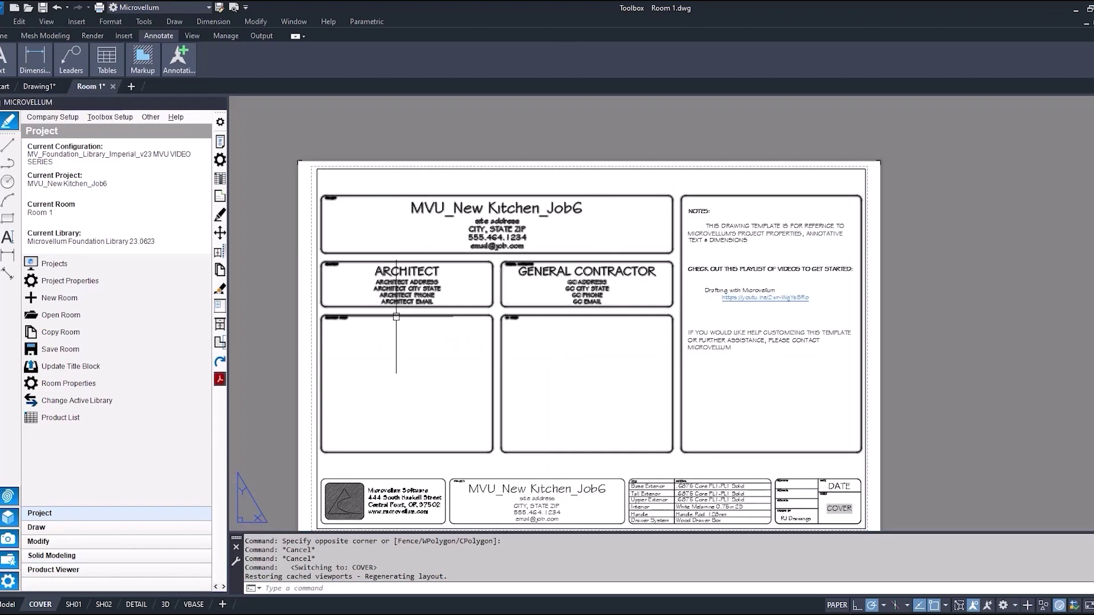
Step: Enter a trial street address as the Job Address in the project properties and close them without saving
click(69, 281)
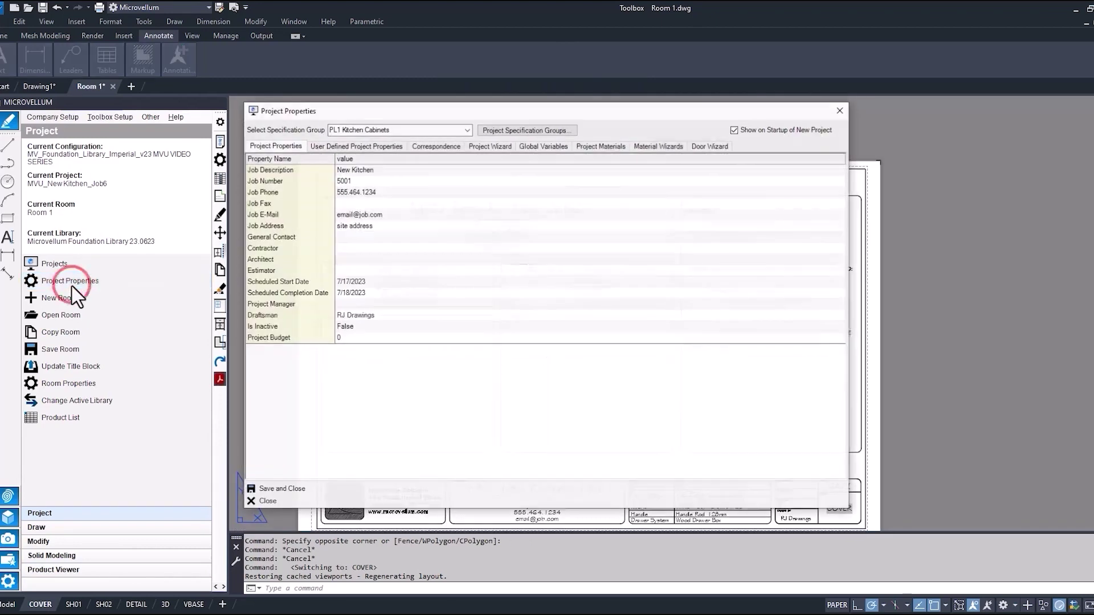
click(353, 227)
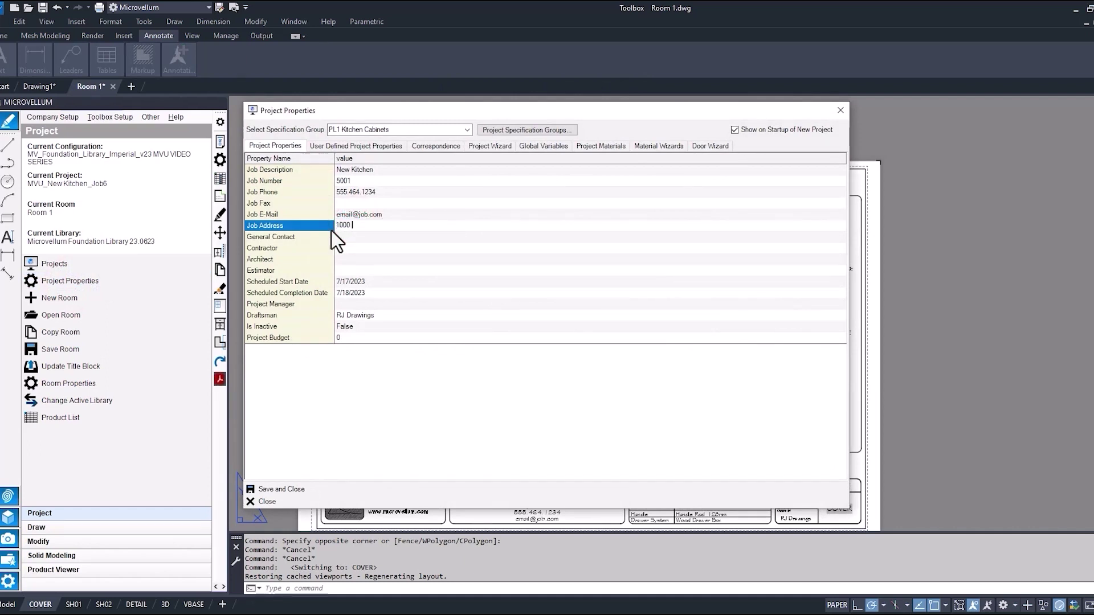
text(1000 Main st.)
click(261, 500)
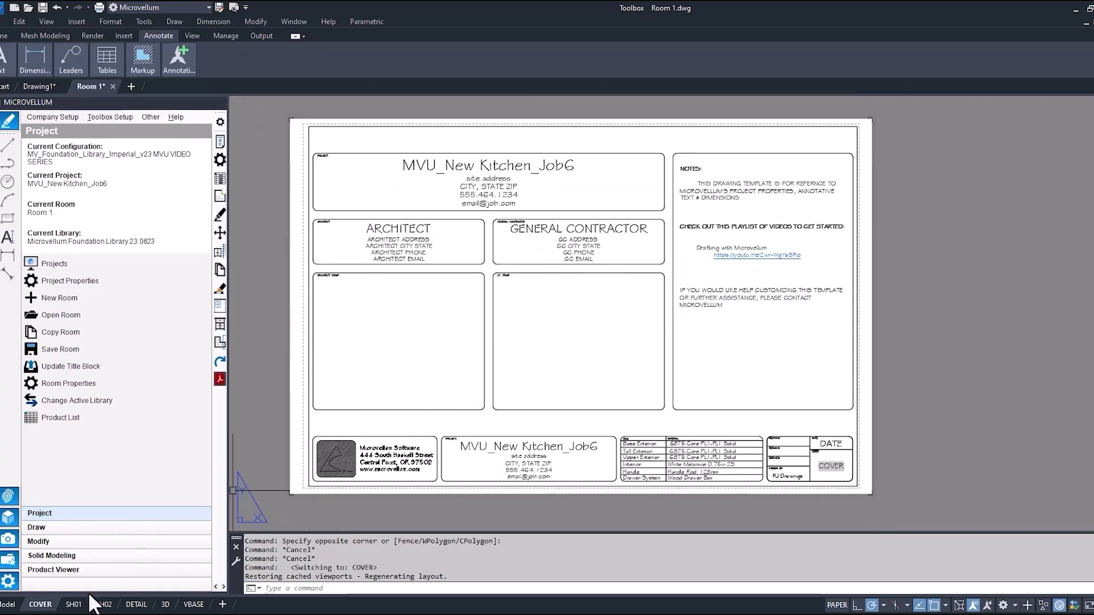
Step: Look at the SH01 plan sheet and create a copy of the SH02 layout placed before SH02
click(75, 605)
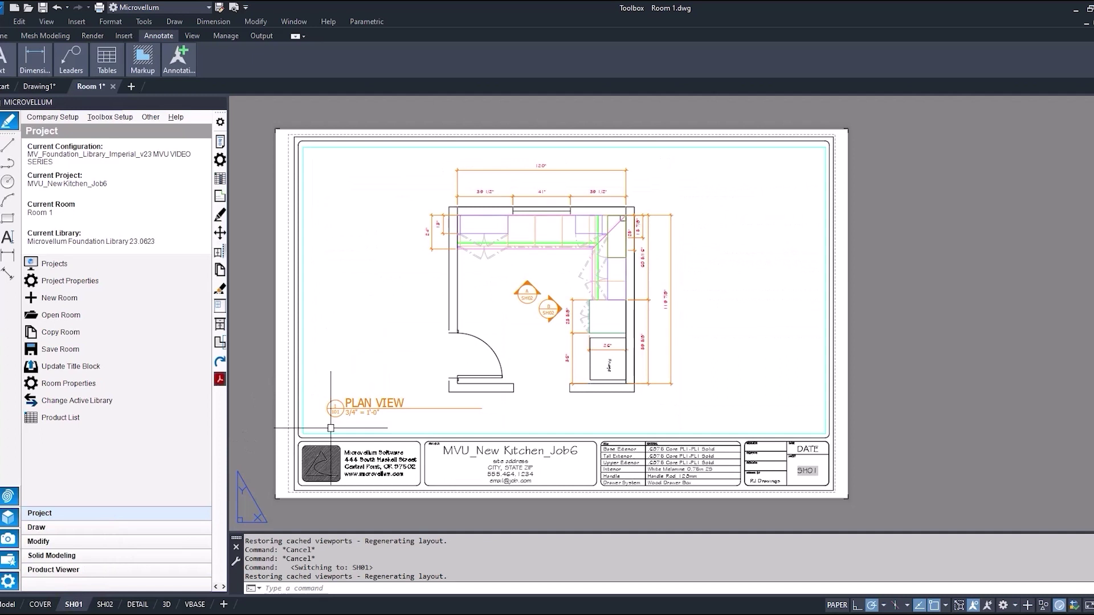
click(105, 604)
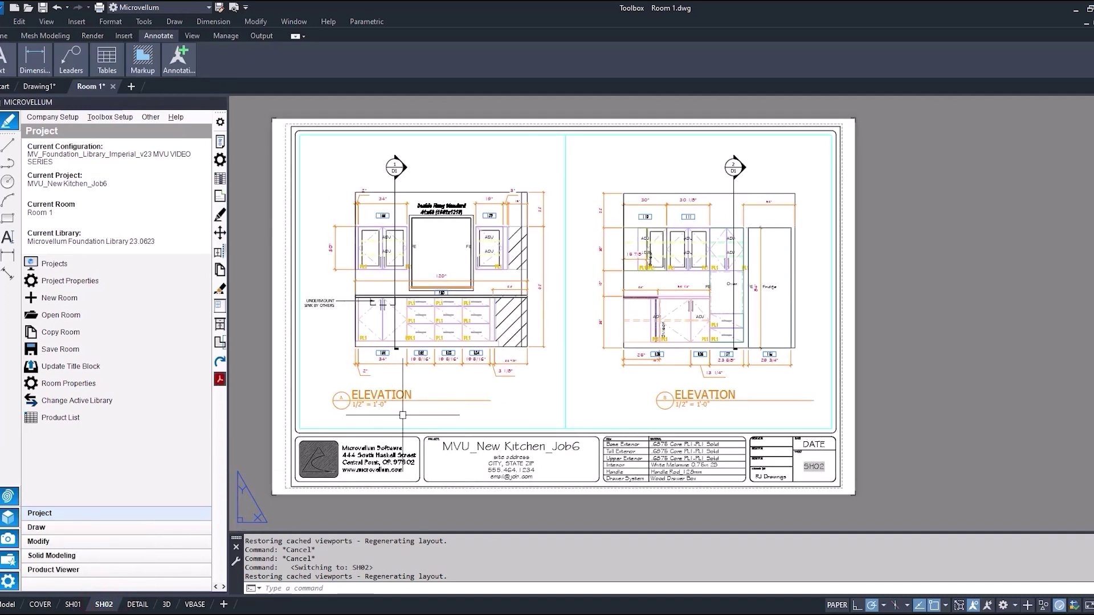
right_click(103, 605)
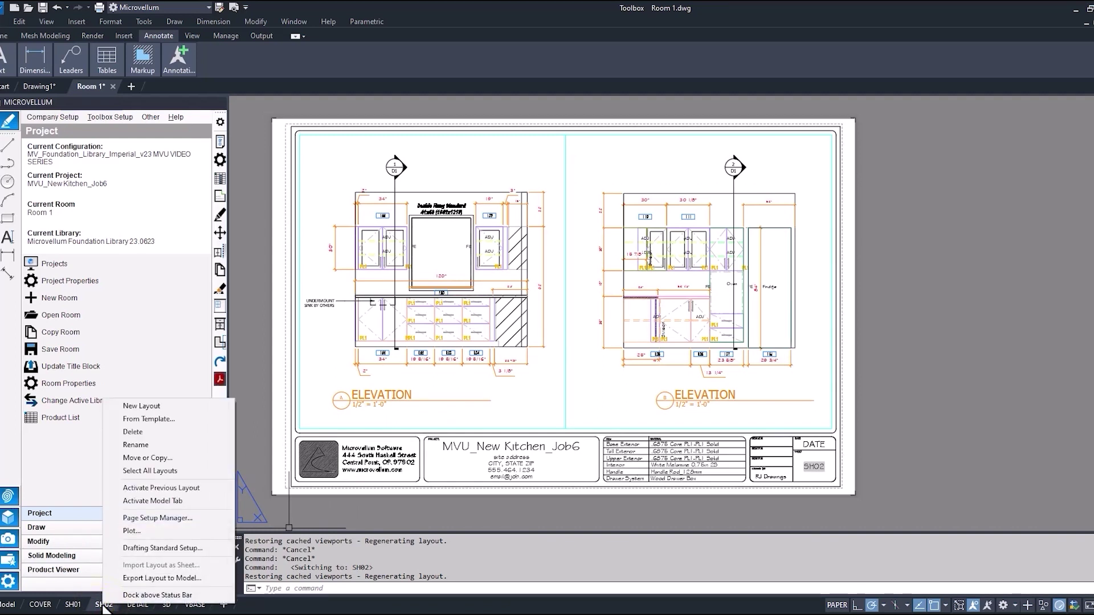
click(147, 459)
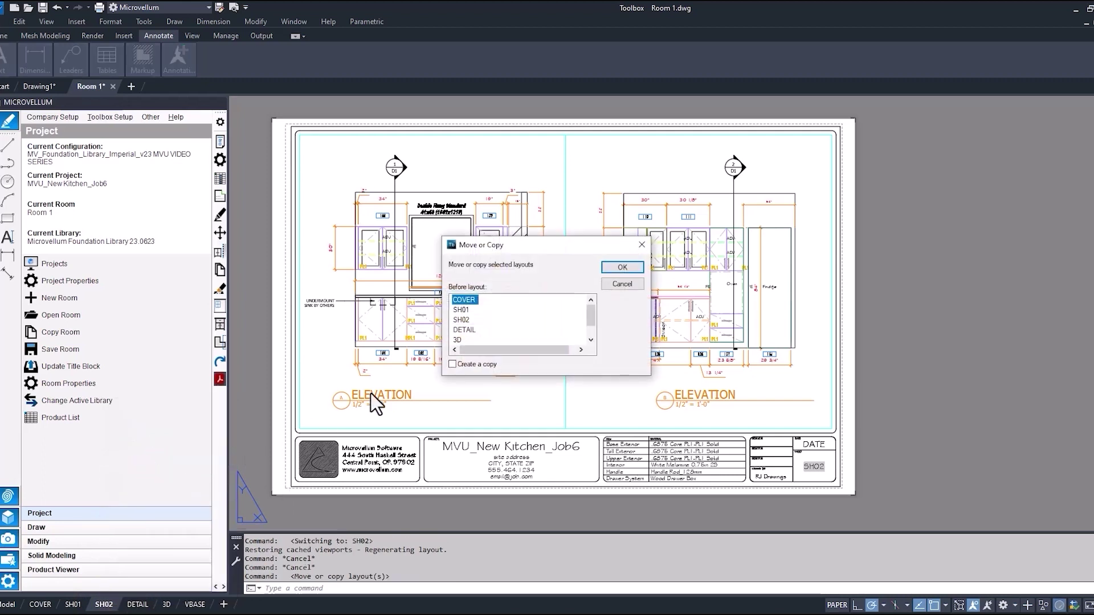
click(452, 364)
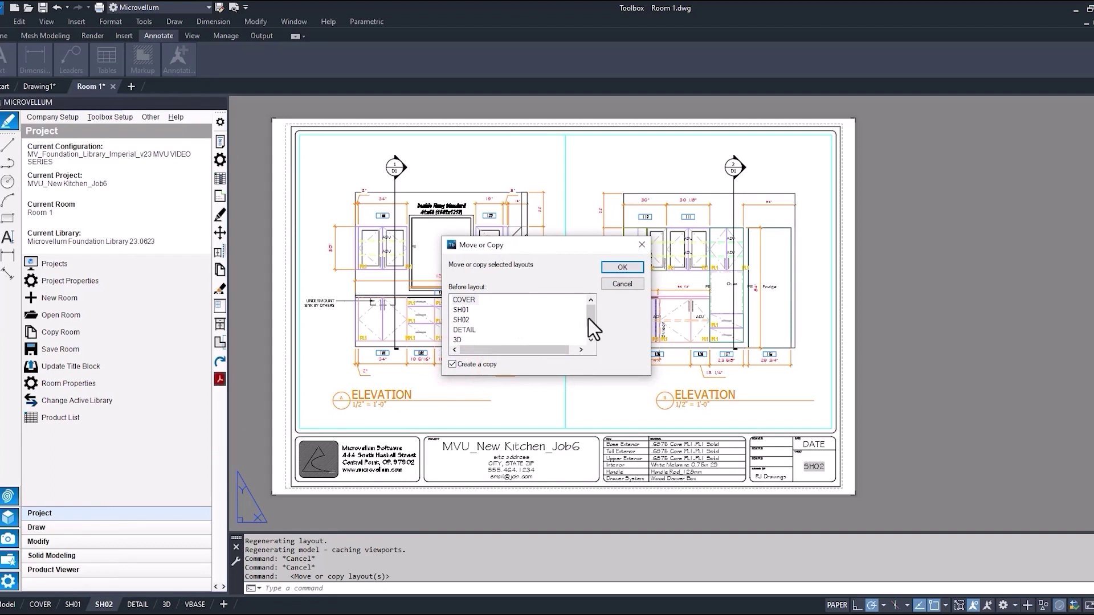
drag(590, 310, 589, 317)
click(473, 340)
click(556, 317)
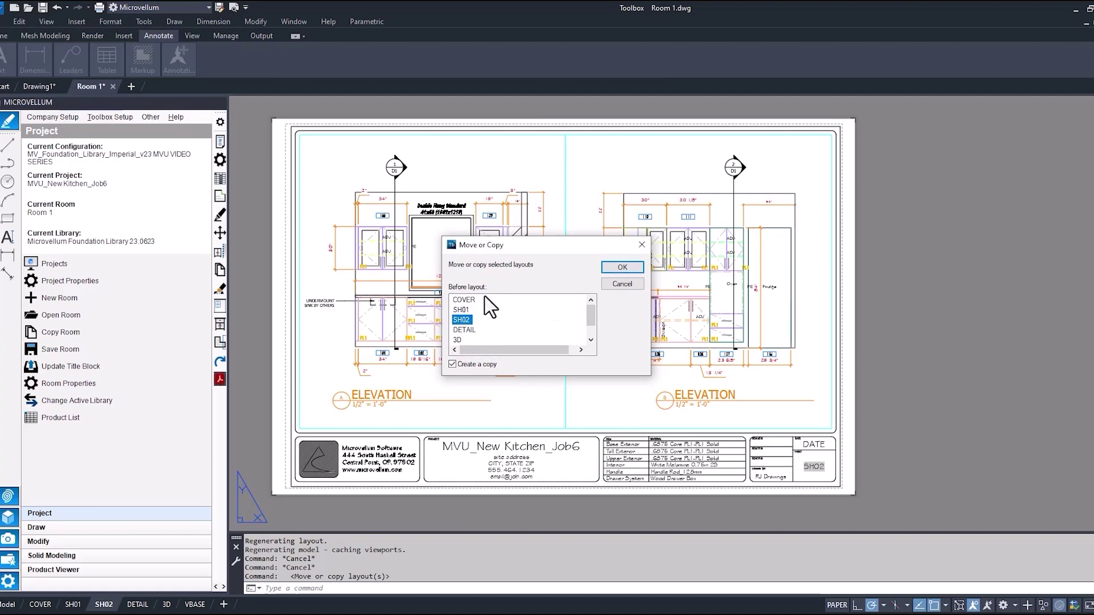
key(Return)
Step: Try renaming the copied layout SH02 (2) to "ds", and delete that layout copy
click(111, 604)
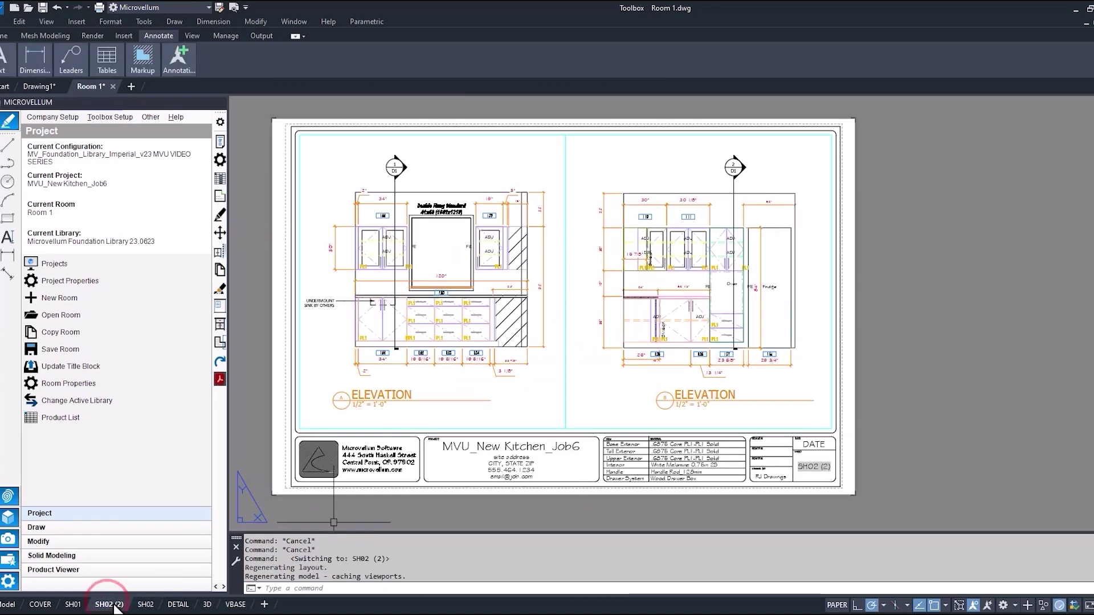
double_click(111, 604)
text(ds)
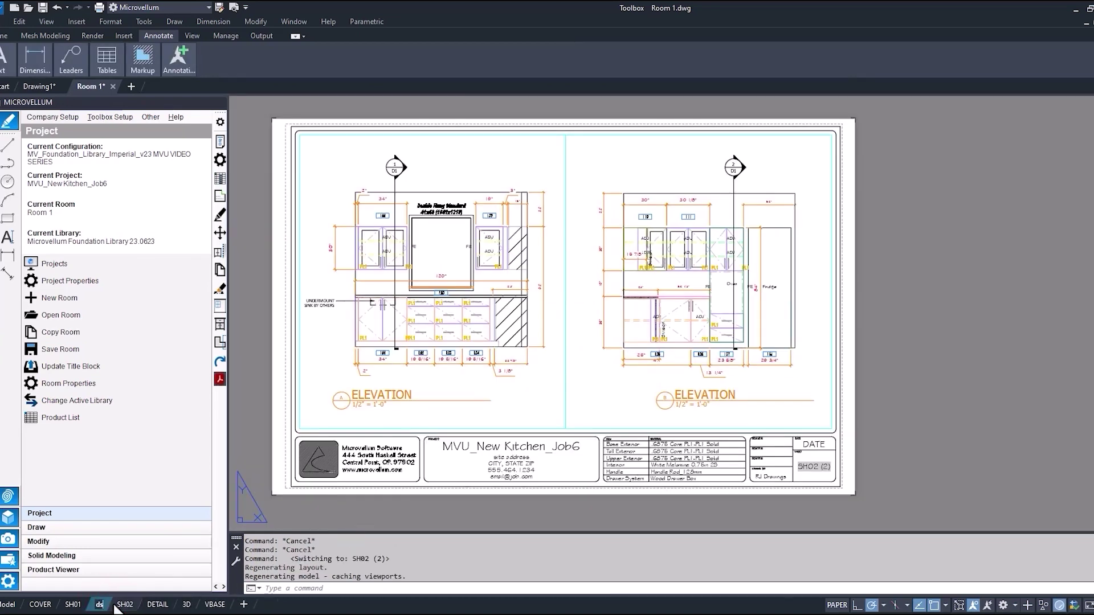
key(Escape)
right_click(106, 607)
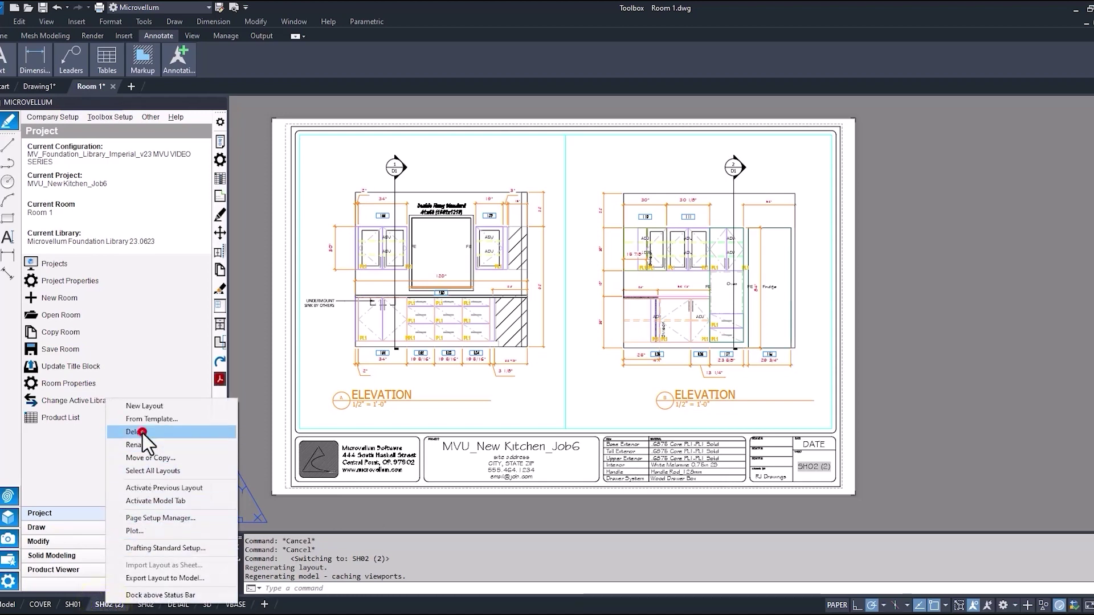
click(142, 432)
click(567, 360)
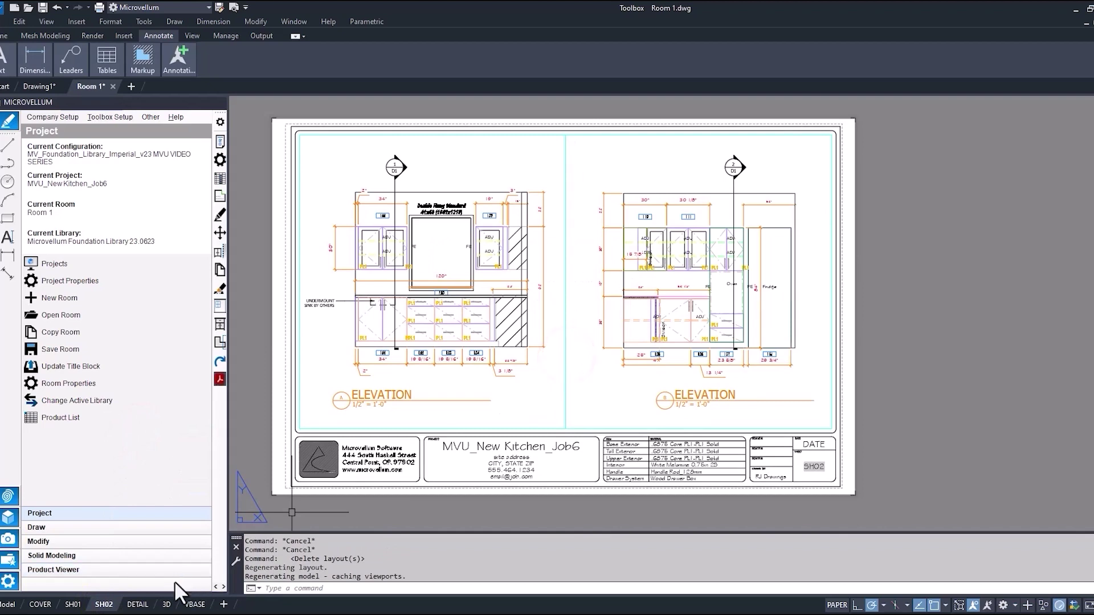
Step: Duplicate the SH02 layout directly after the original and delete the duplicate SH02 (2)
click(101, 608)
drag(103, 610, 117, 600)
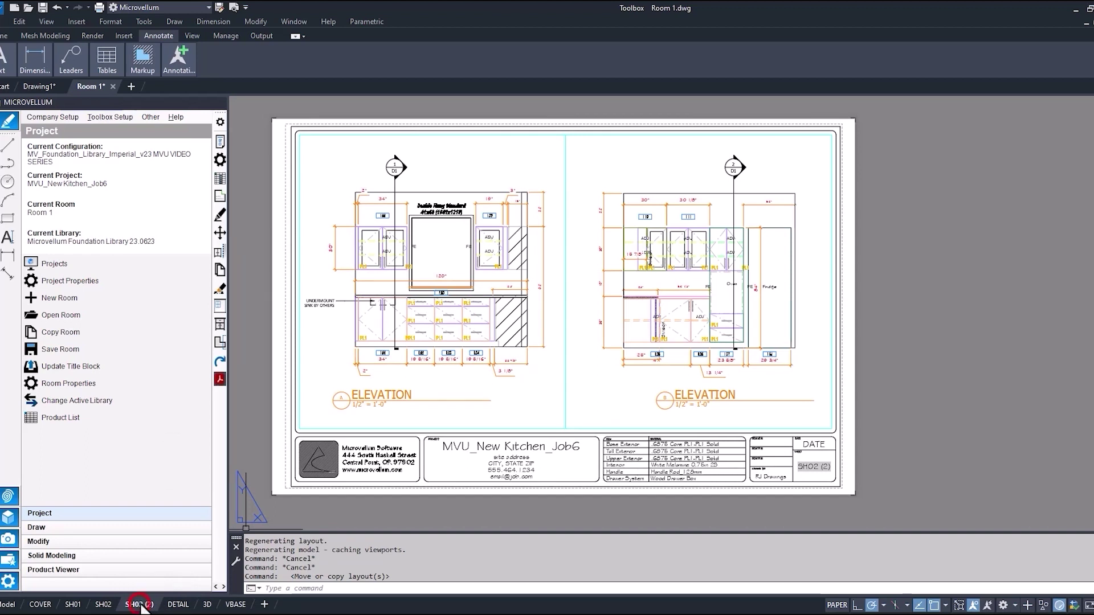
right_click(141, 607)
click(252, 442)
click(577, 354)
Step: Examine the cabinet sections, drawer box detail and title block materials on the DETAIL layout
click(136, 605)
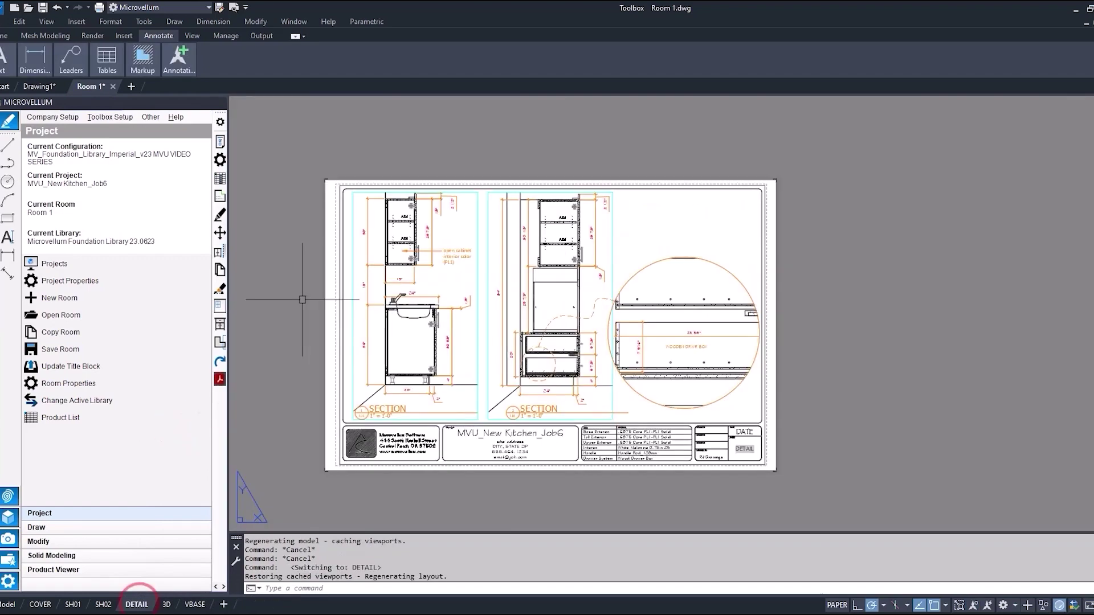
scroll(334, 251, up, 3)
middle_drag(353, 299, 409, 296)
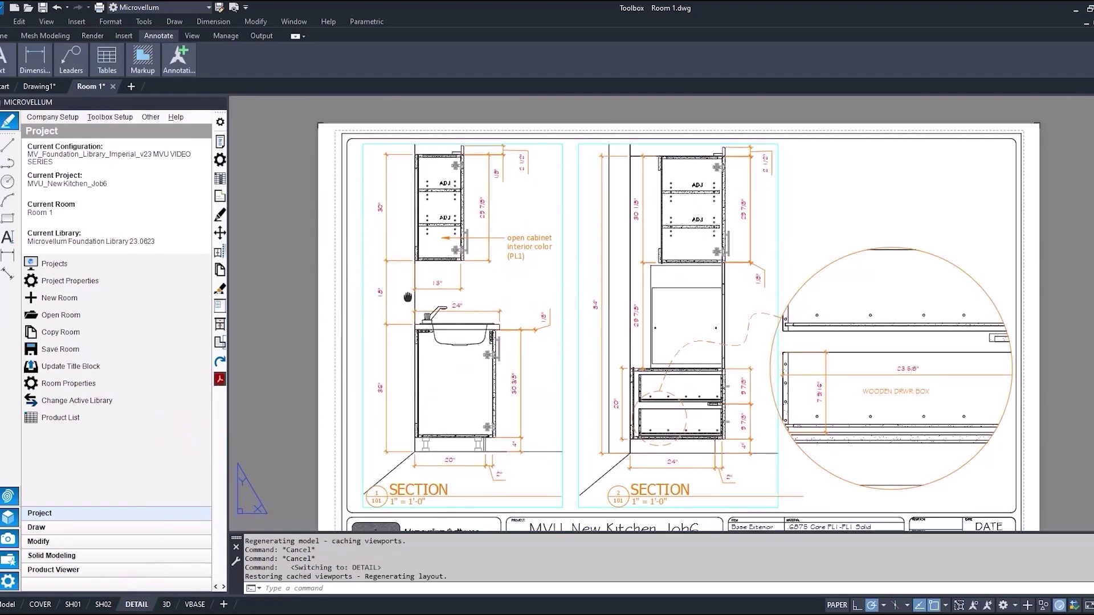
scroll(810, 437, up, 5)
scroll(809, 438, down, 4)
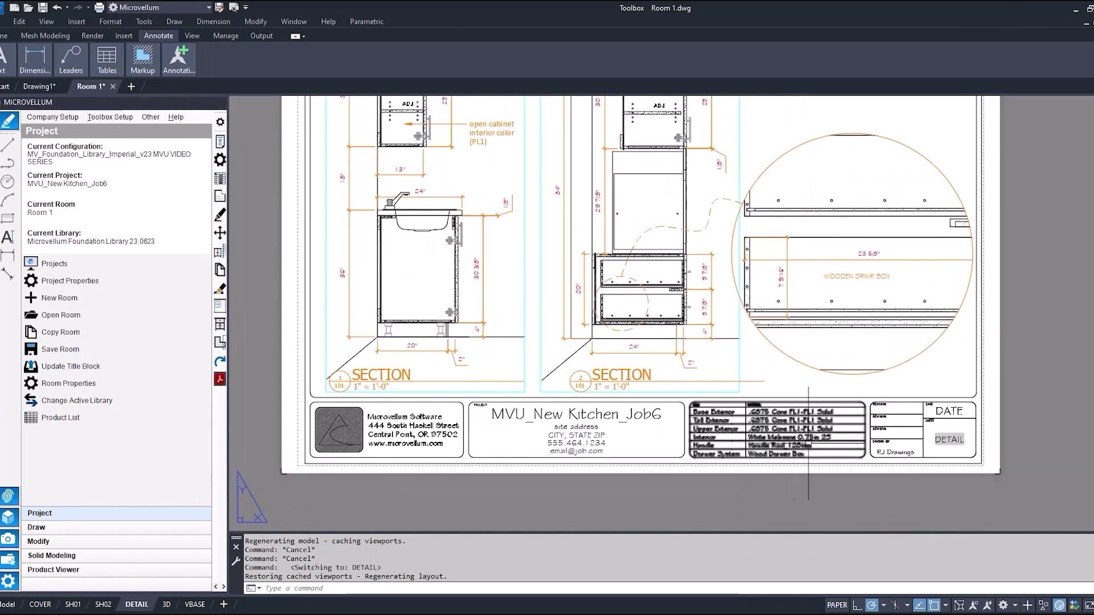
Step: Run Update Database in the room properties, review the other property options, and save and close the room properties
click(133, 383)
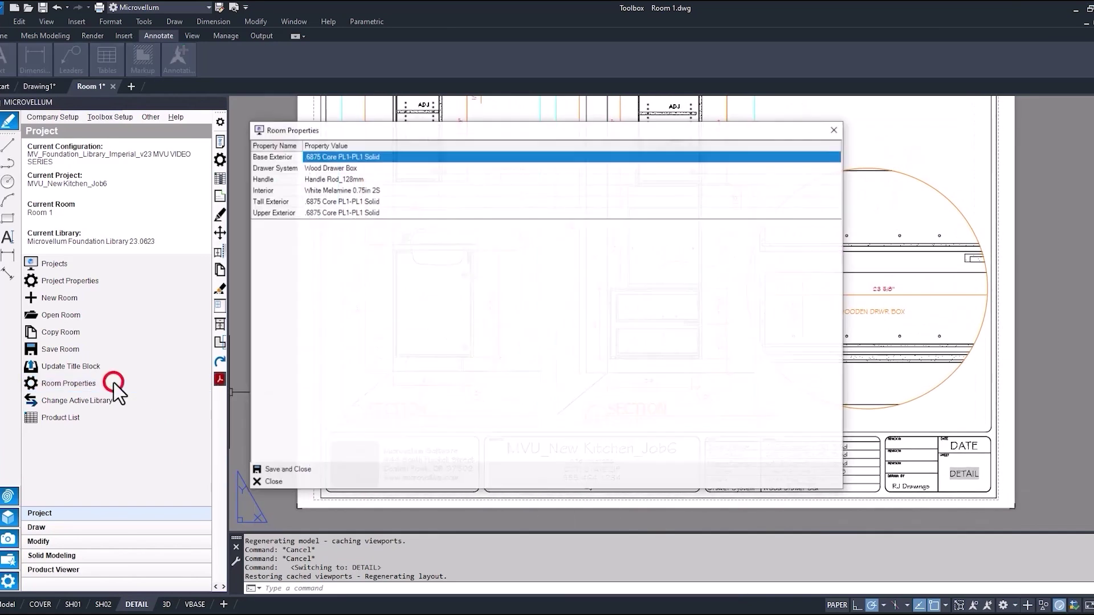
right_click(381, 285)
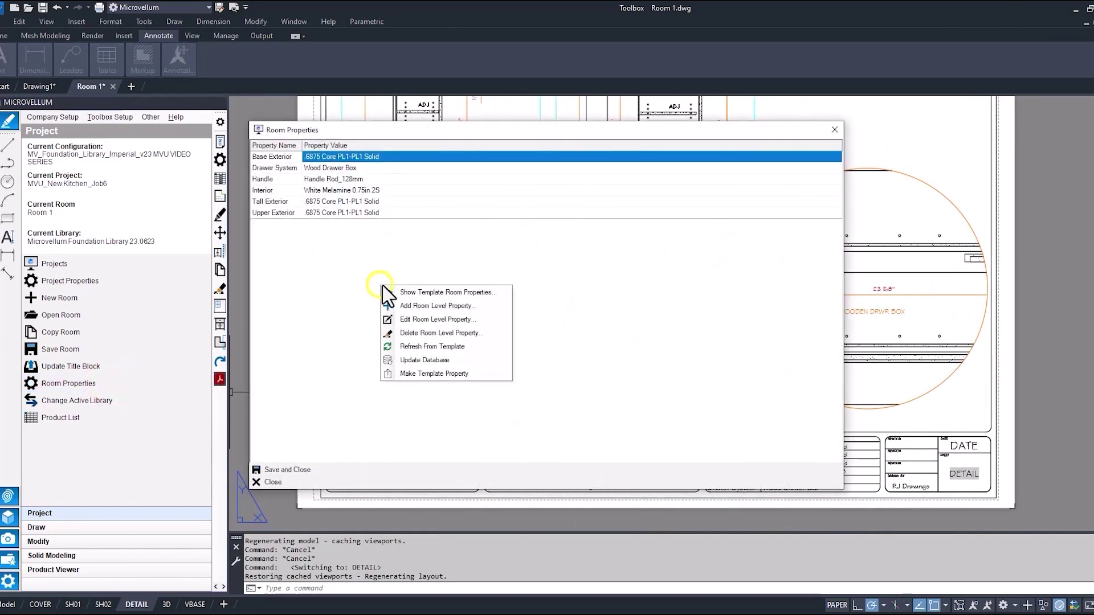
click(411, 361)
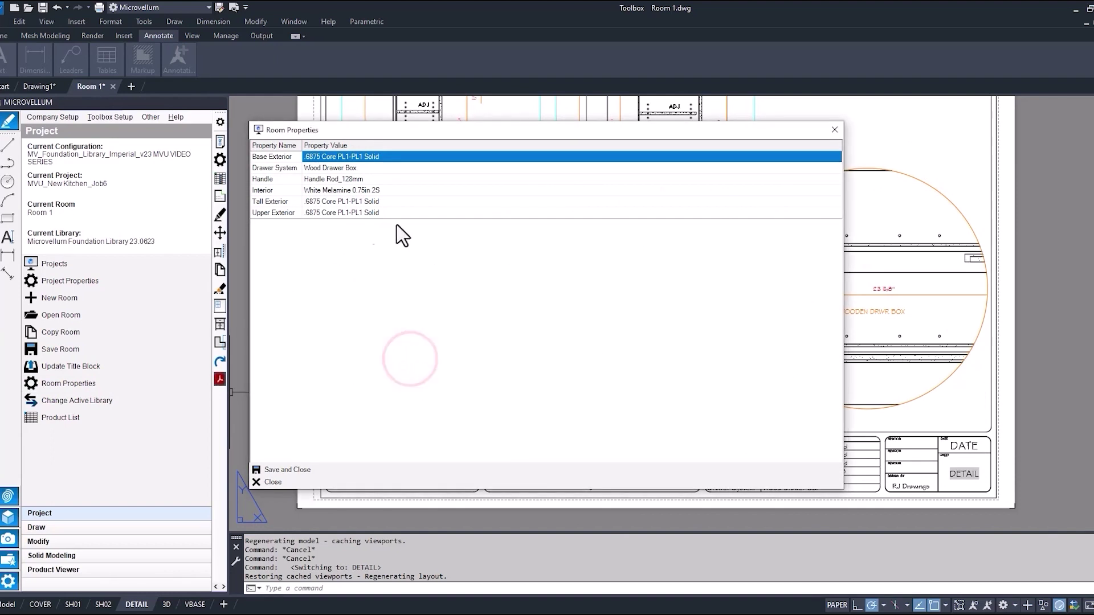
right_click(440, 309)
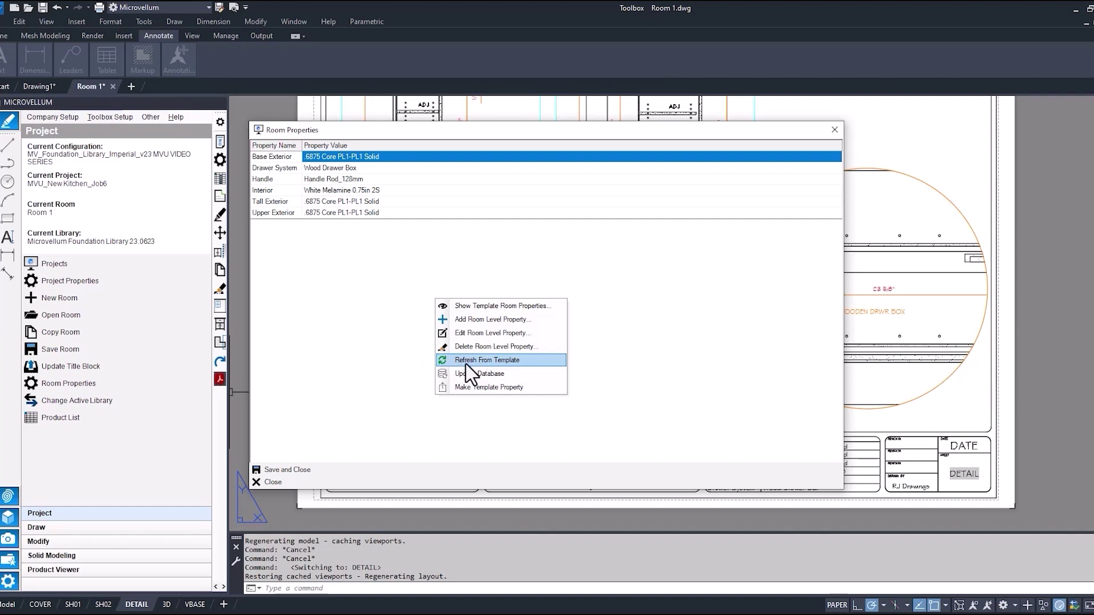
right_click(446, 308)
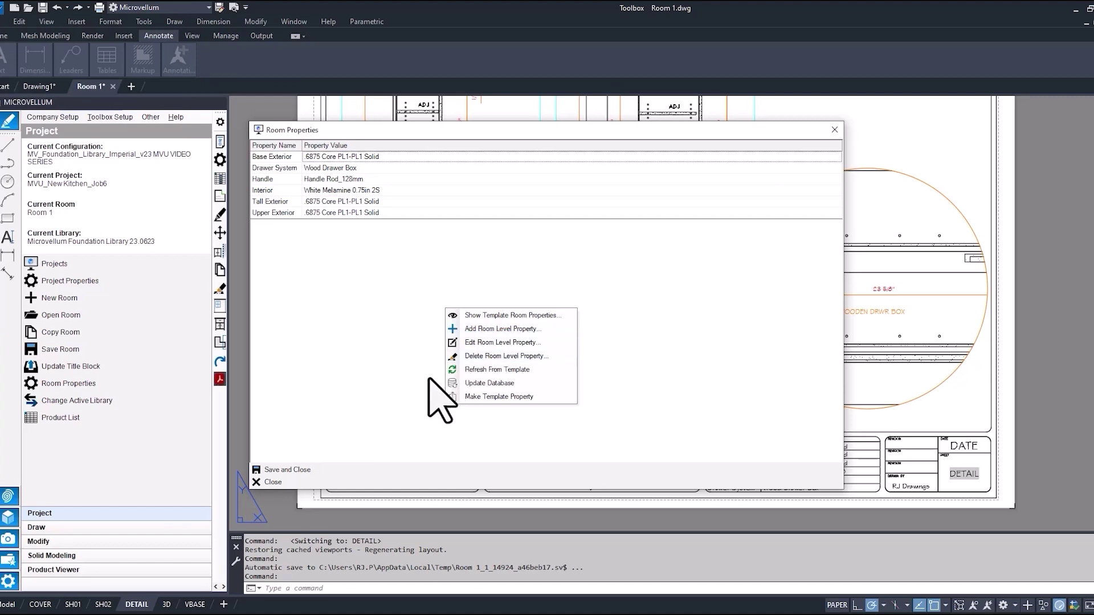
click(284, 473)
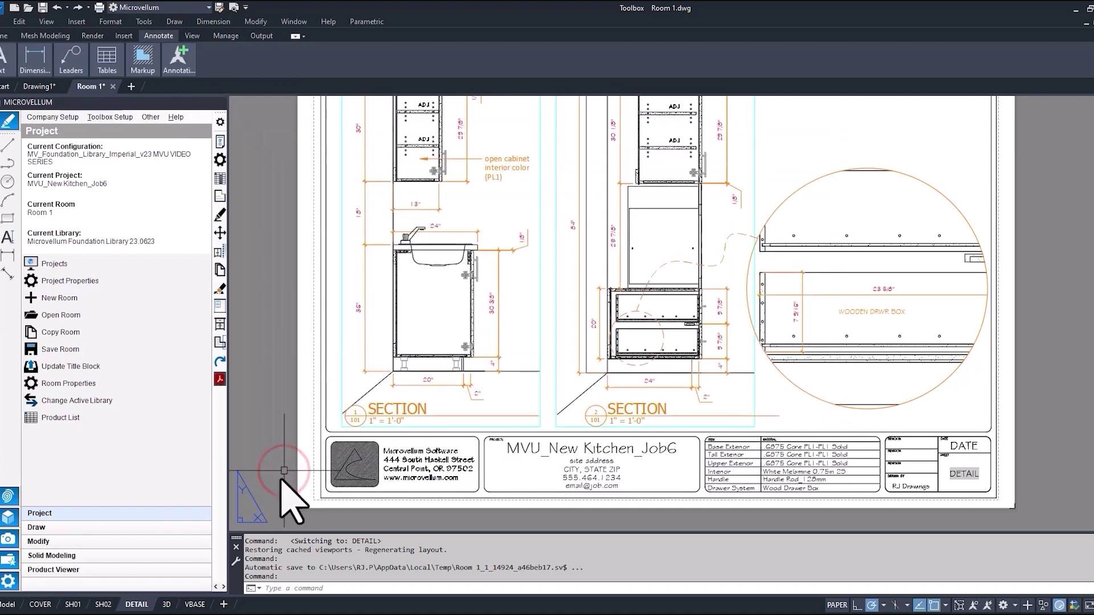
scroll(420, 413, up, 3)
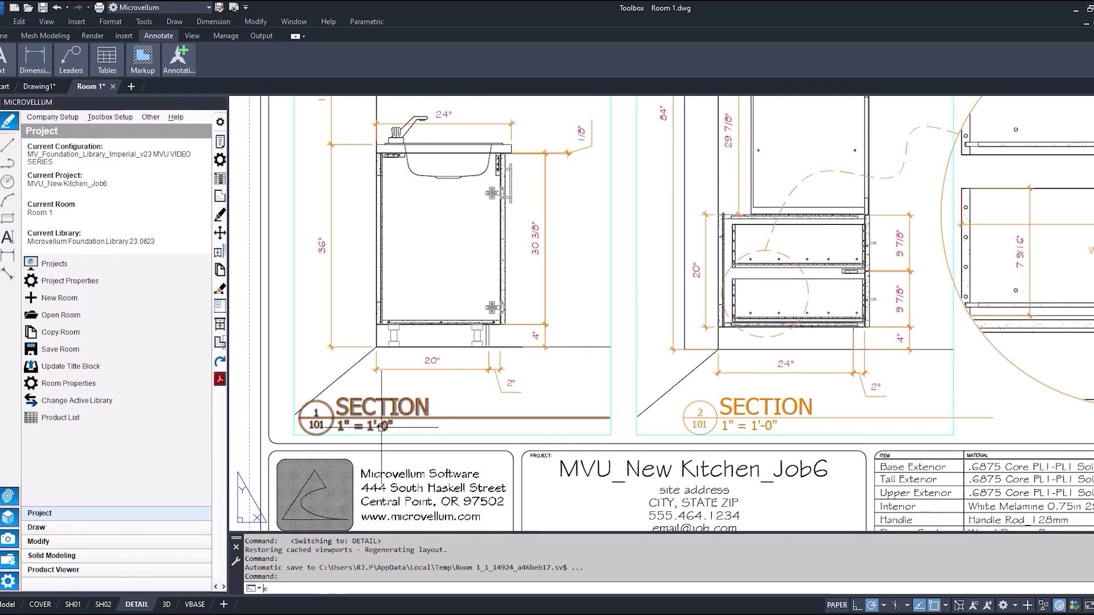
text(et)
key(Return)
click(379, 429)
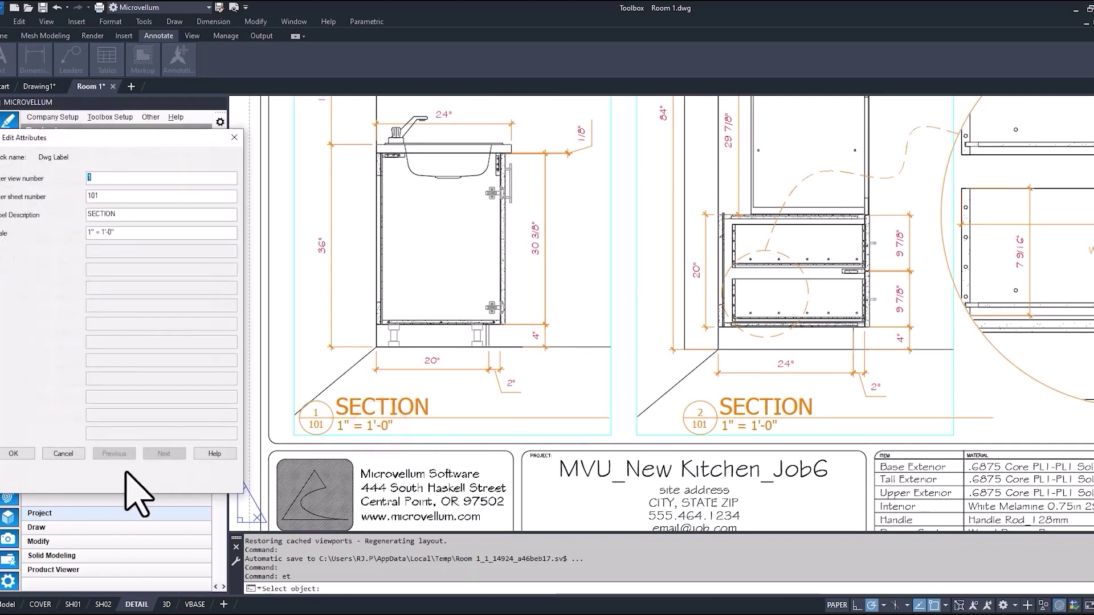
click(60, 454)
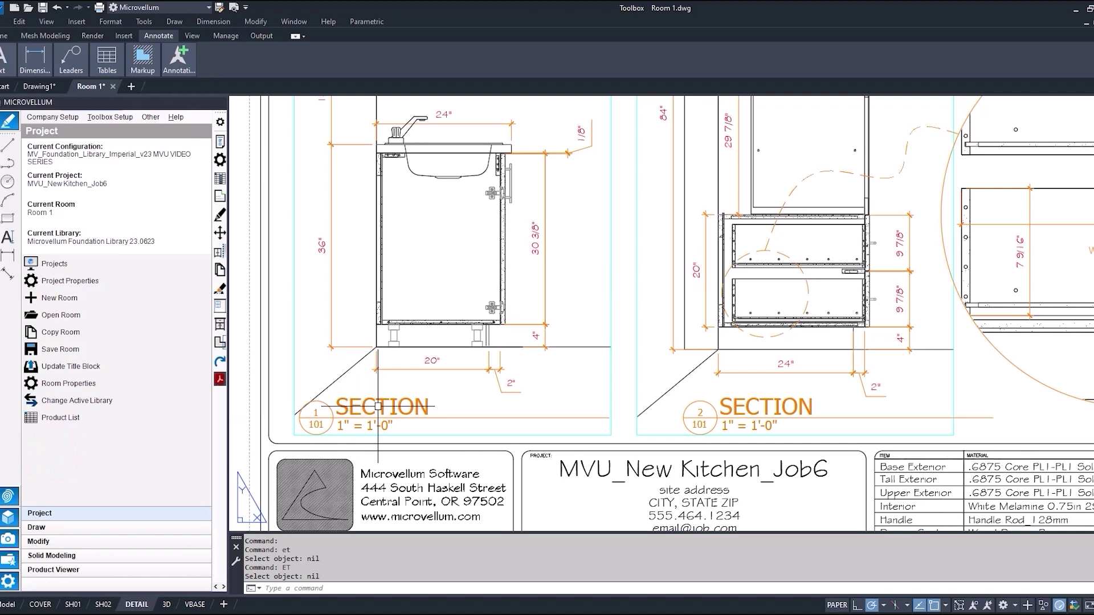
key(Escape)
key(Escape)
key(Escape)
click(378, 406)
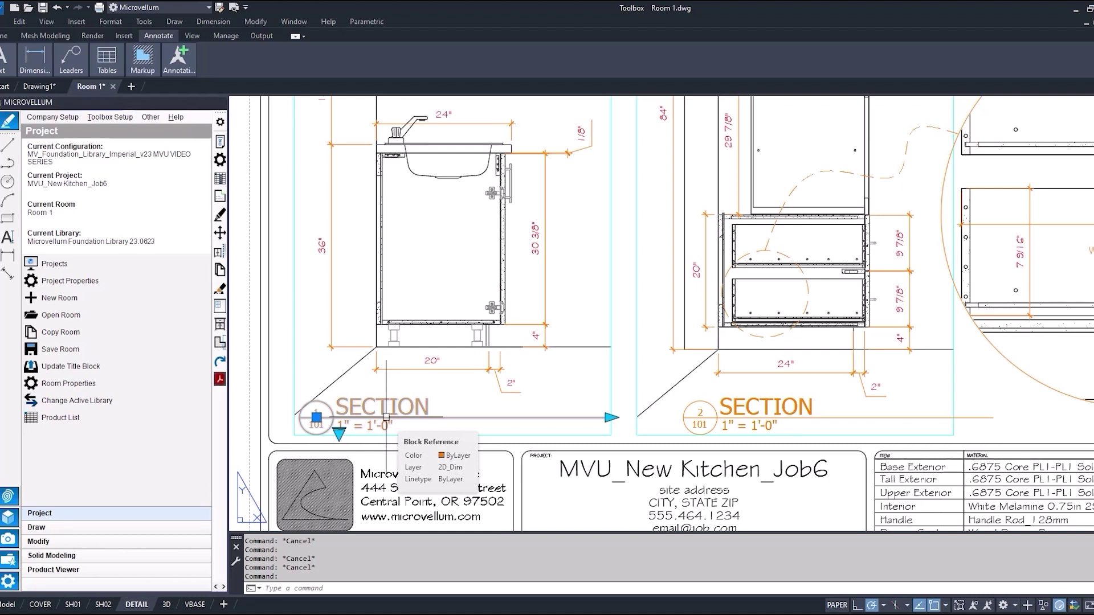
key(Escape)
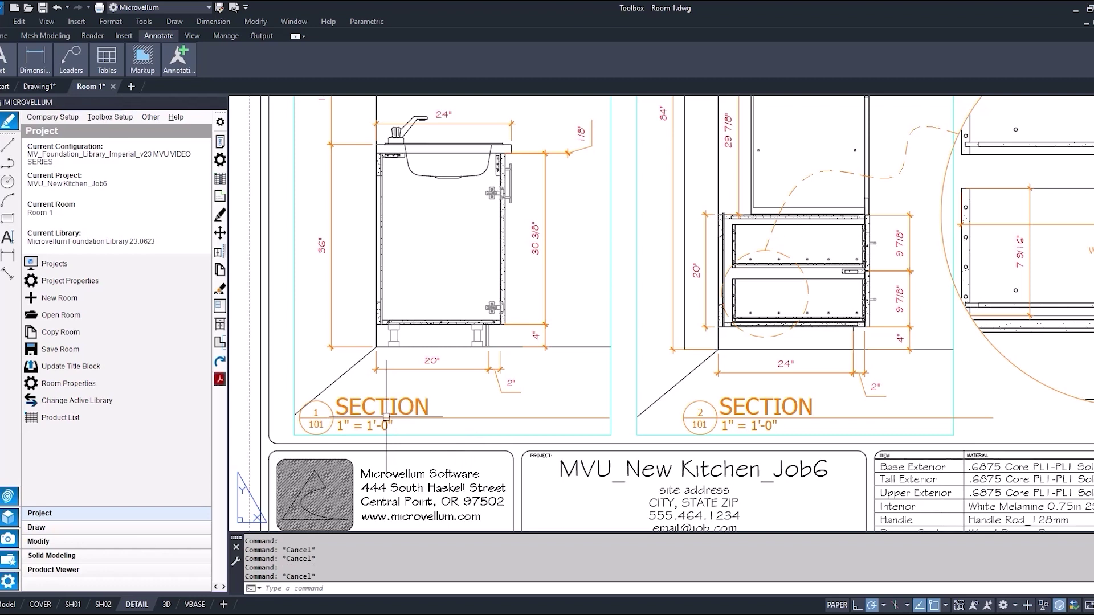
Step: Open the attributes of the first SECTION label and replace its scale text with a new field of the Objects category, type Object
text(et)
key(Return)
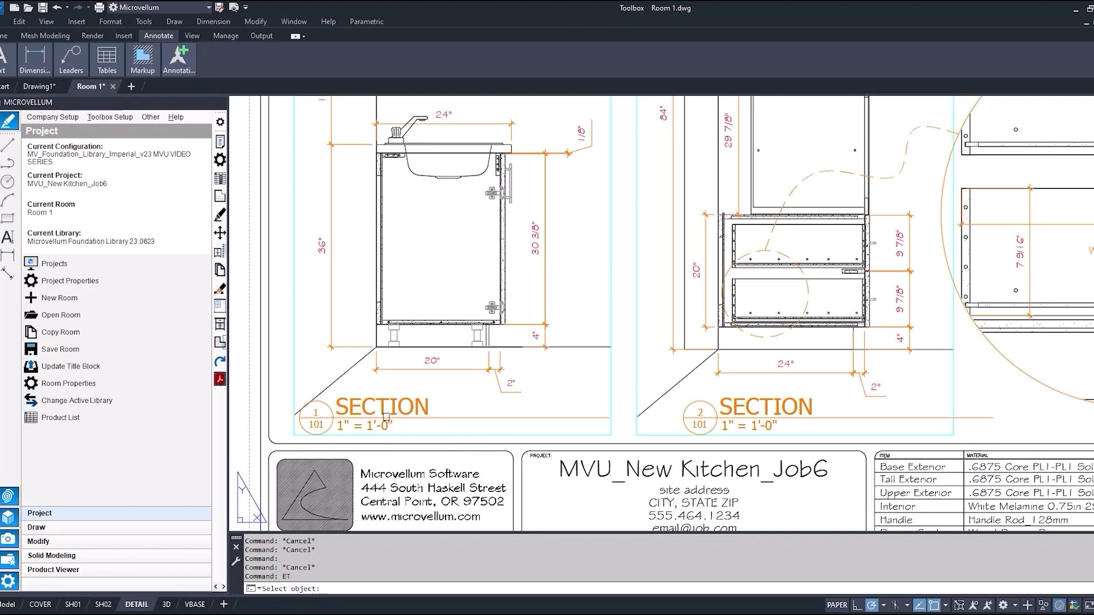
click(386, 418)
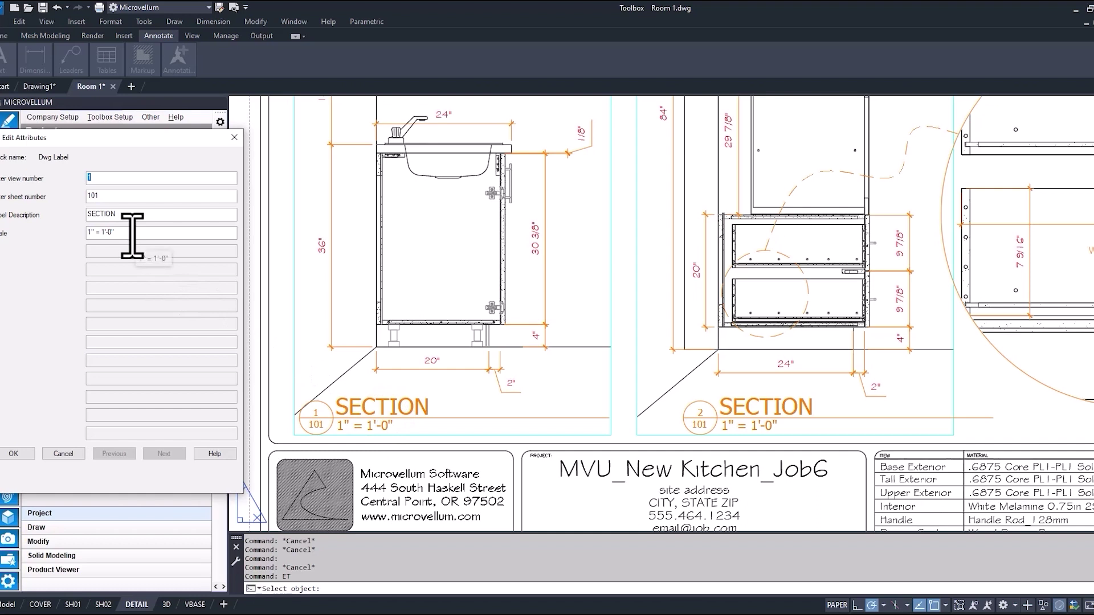
drag(127, 233, 92, 232)
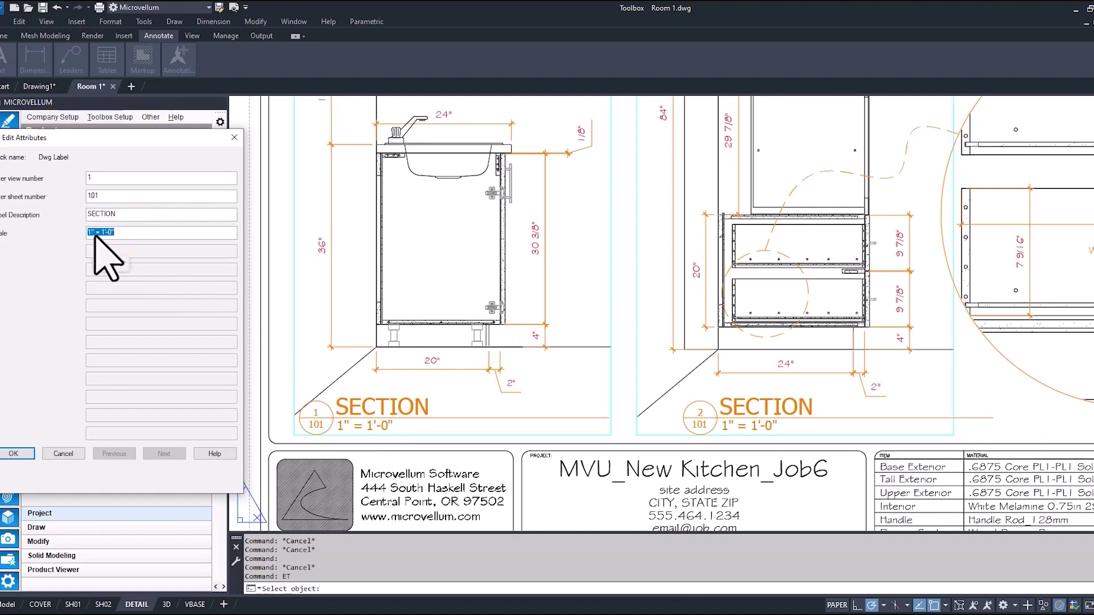
right_click(96, 236)
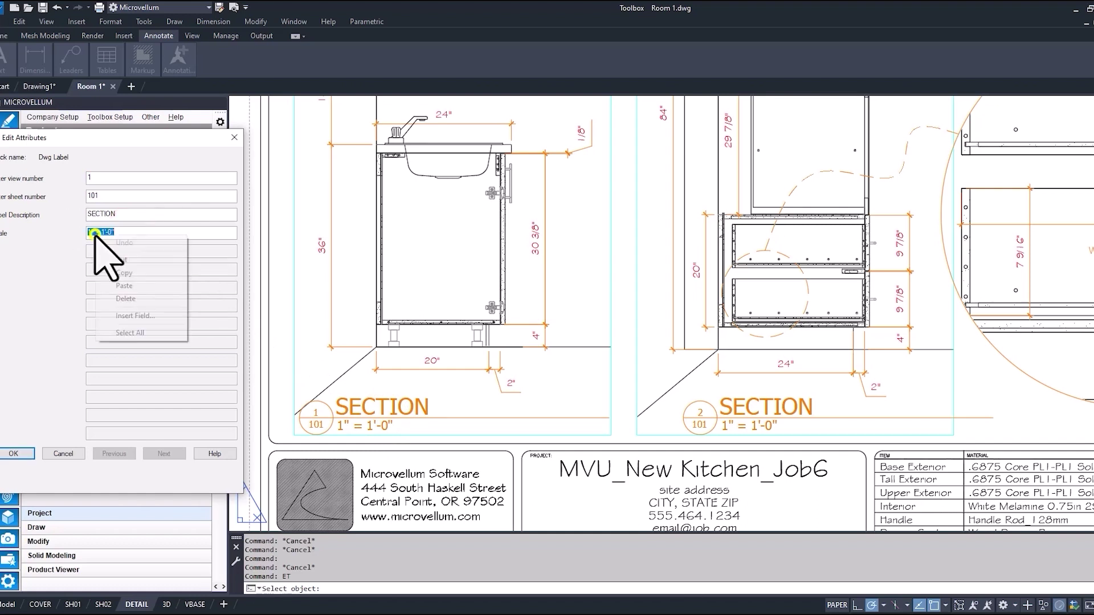
click(170, 316)
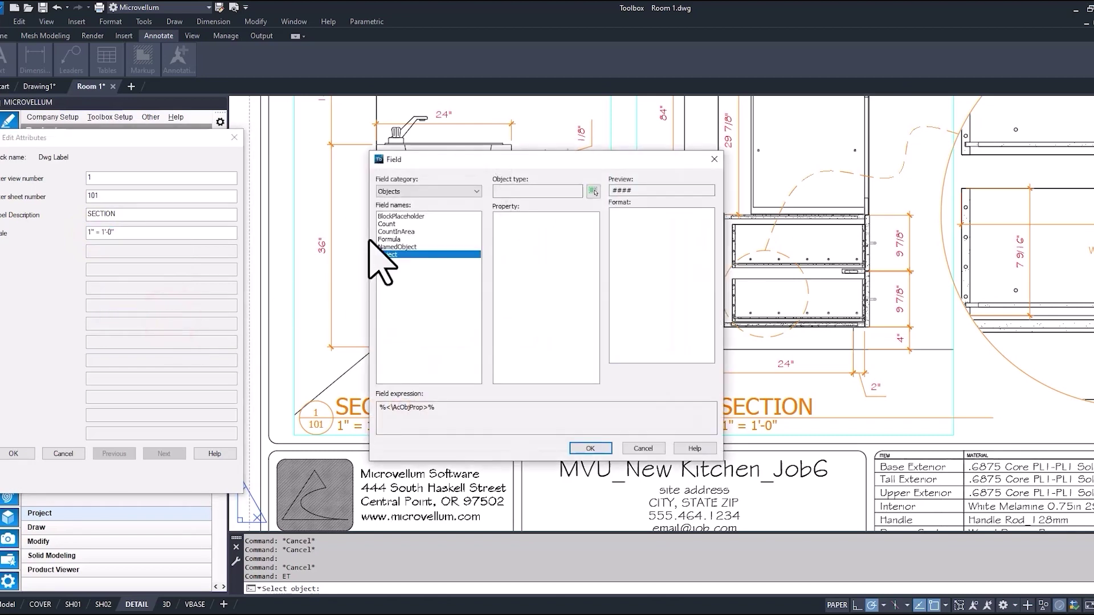
click(442, 193)
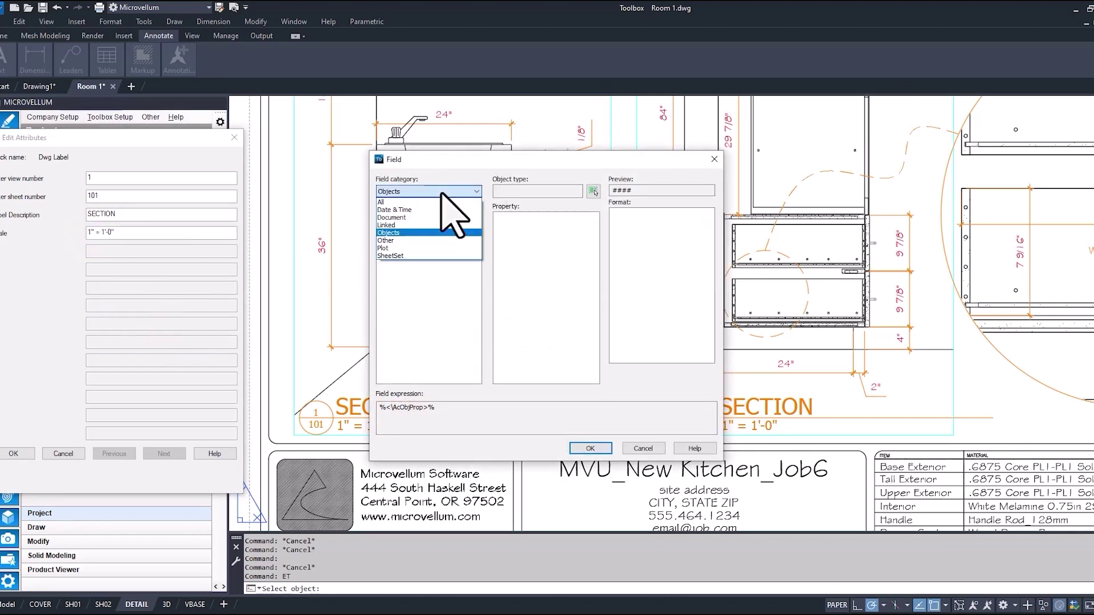
click(425, 233)
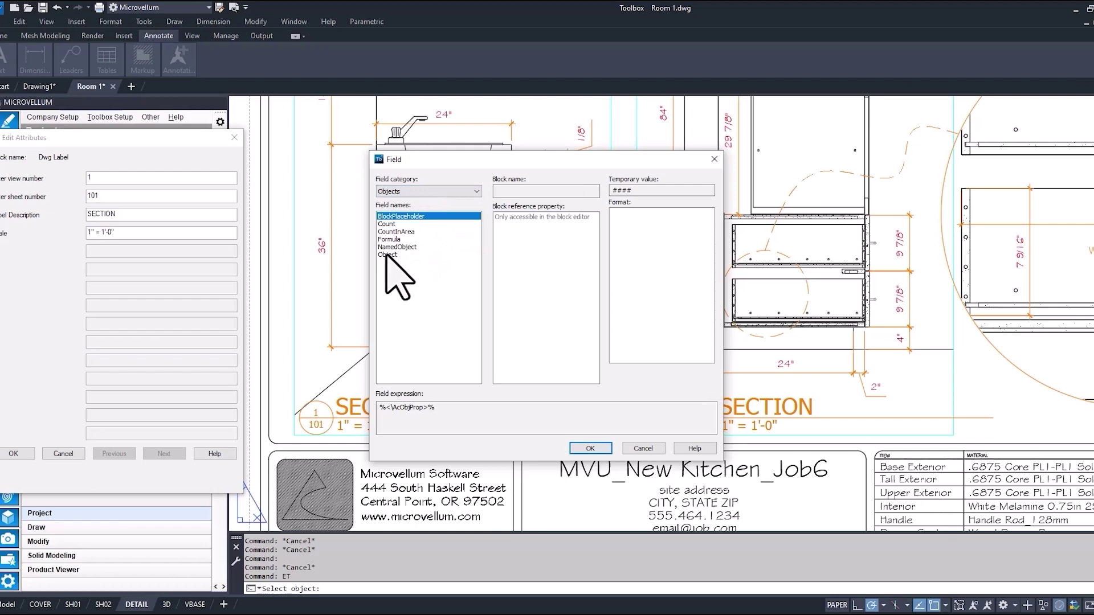
click(387, 255)
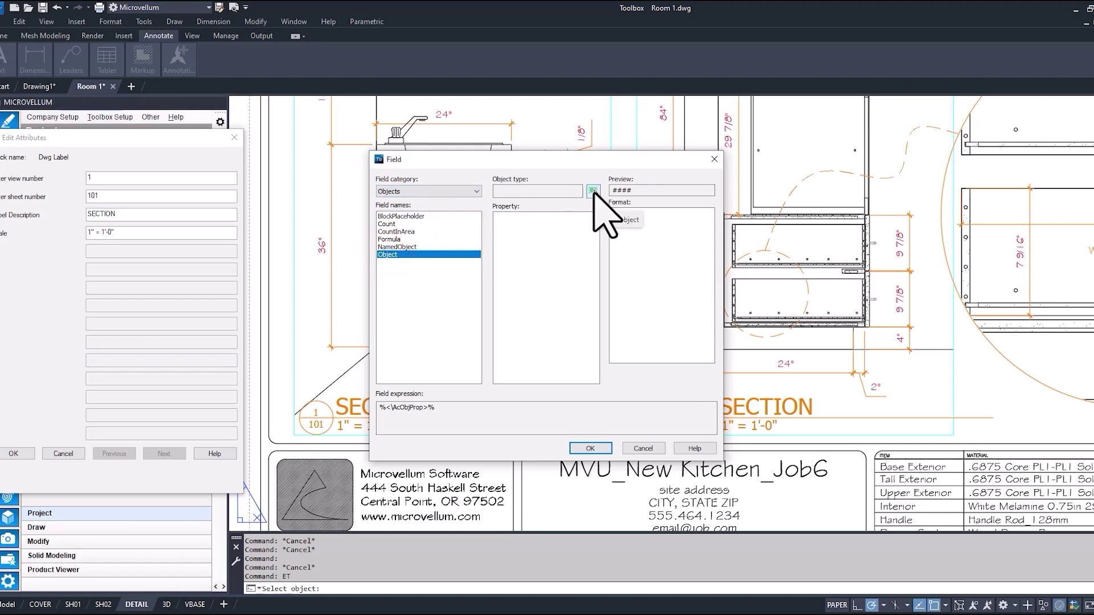
Step: Link the scale field to the first section's viewport using its Standard scale property with no format, and apply the label attributes
click(593, 192)
scroll(444, 417, down, 3)
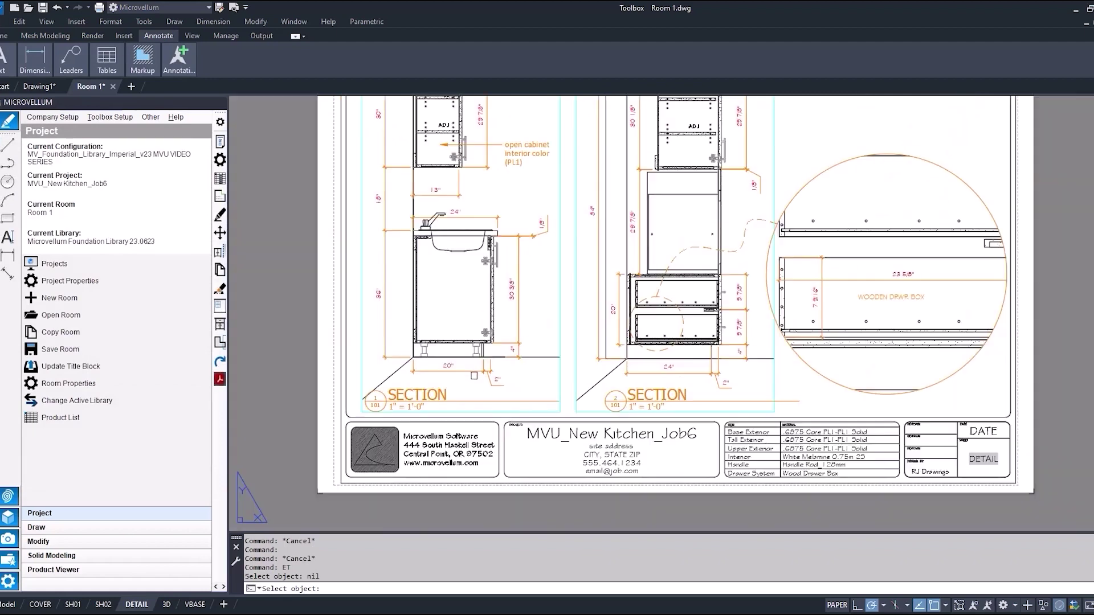
middle_drag(445, 417, 445, 447)
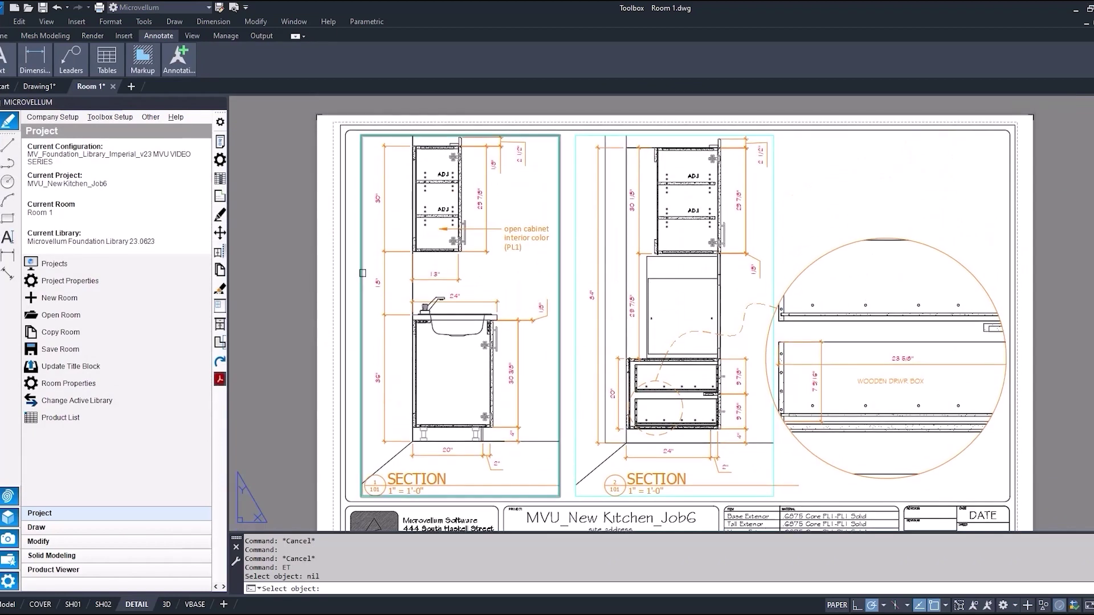
click(362, 271)
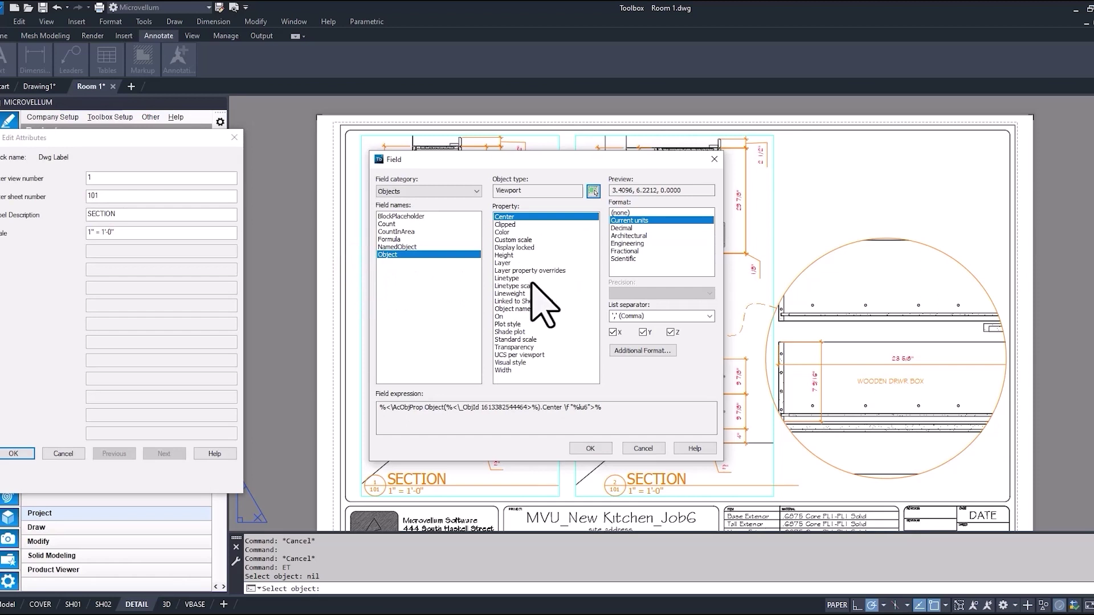
click(517, 339)
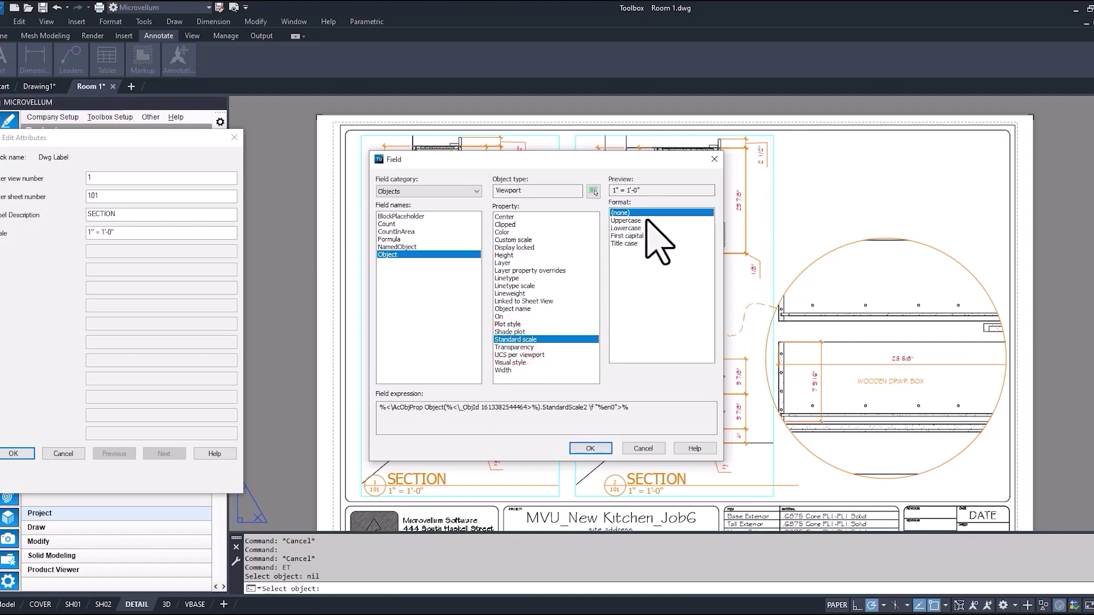
click(591, 448)
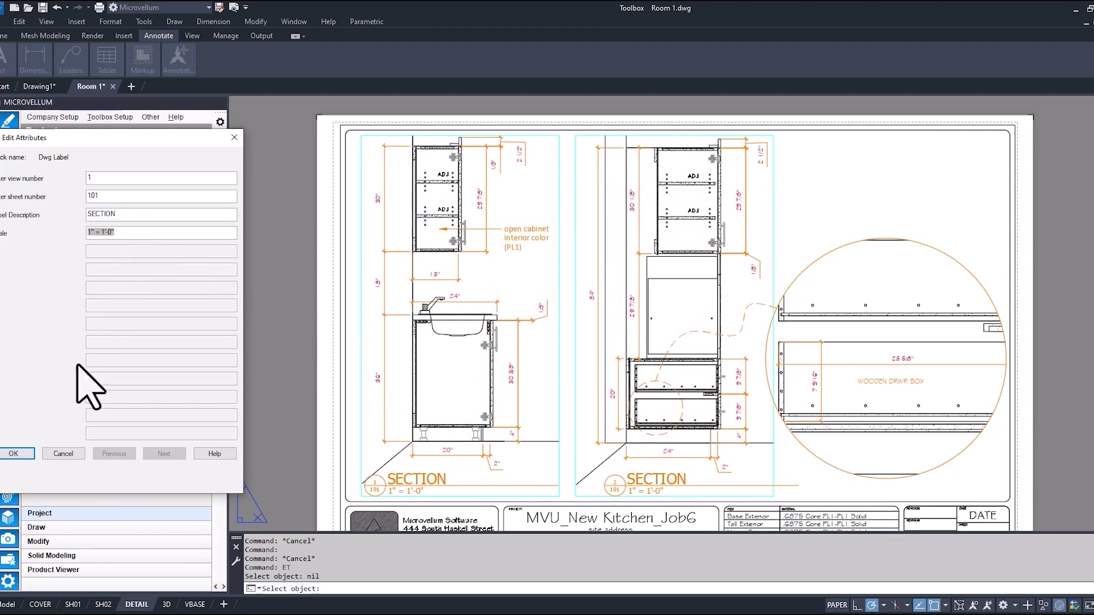
click(12, 453)
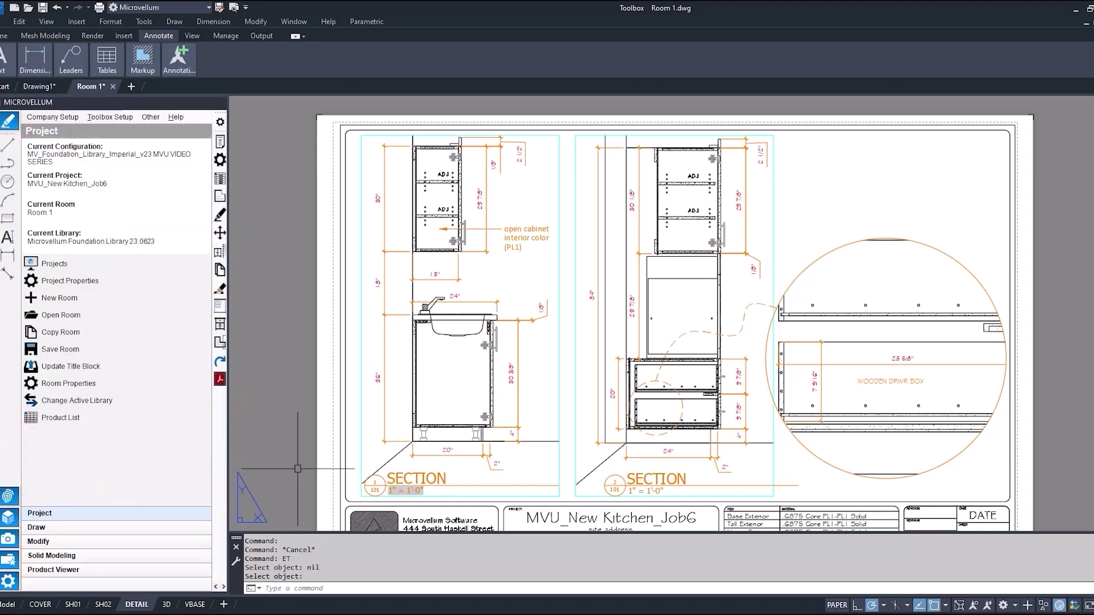
Step: Set the first section viewport's scale to 3/4" = 1'-0" and regenerate the layout to update the scale in its label
double_click(518, 463)
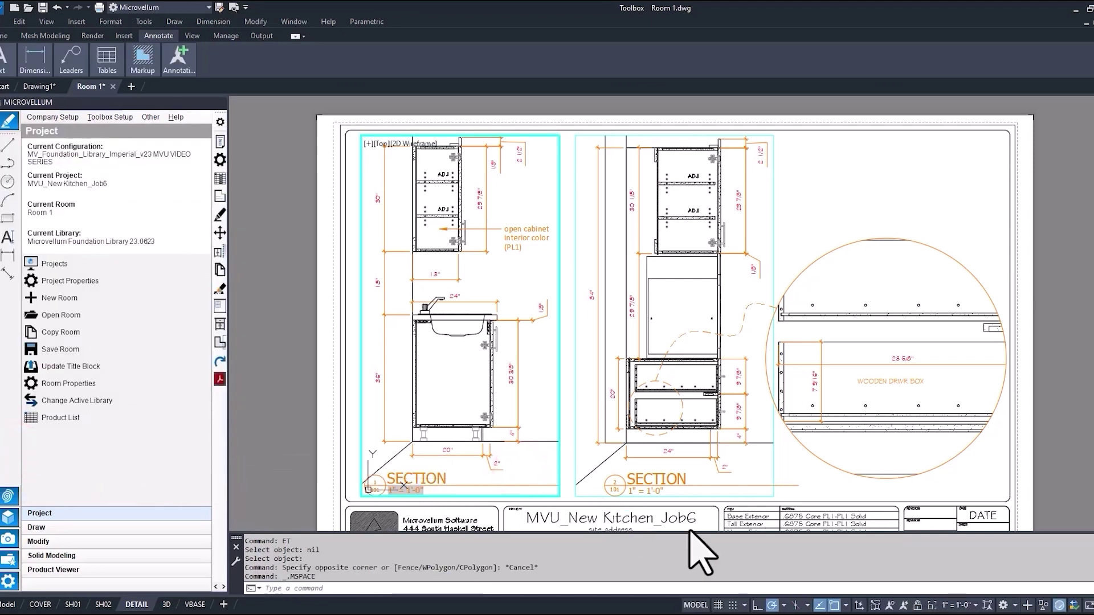
click(973, 606)
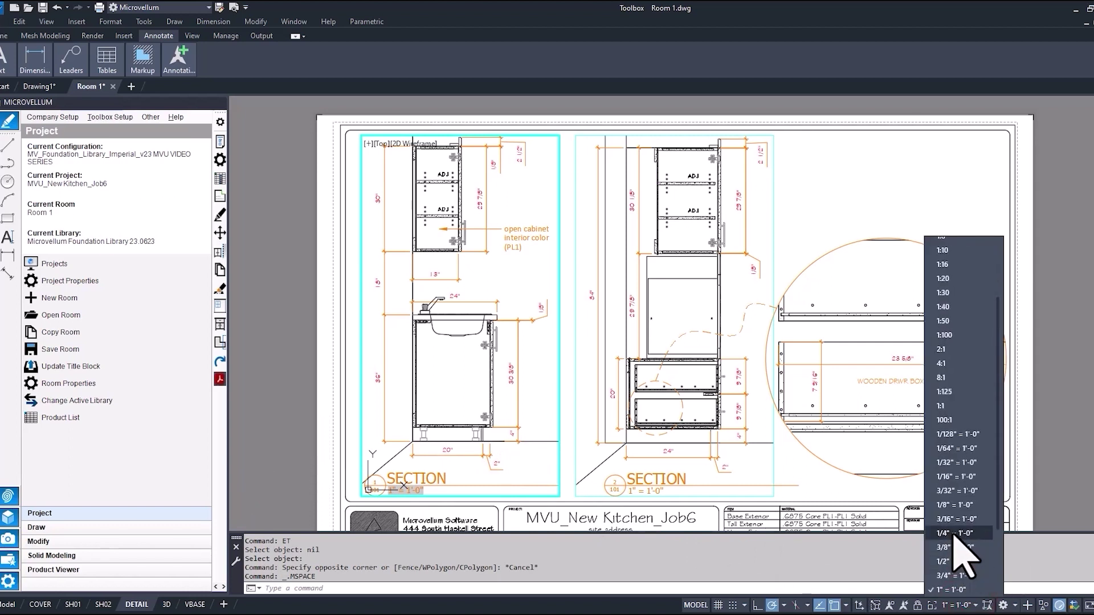
click(947, 518)
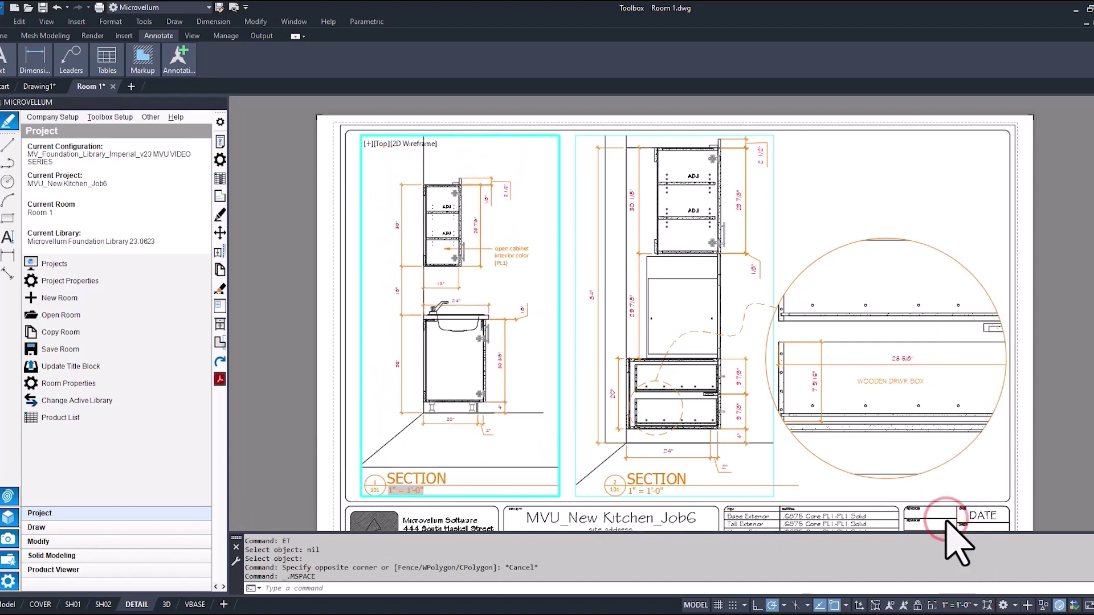
double_click(342, 436)
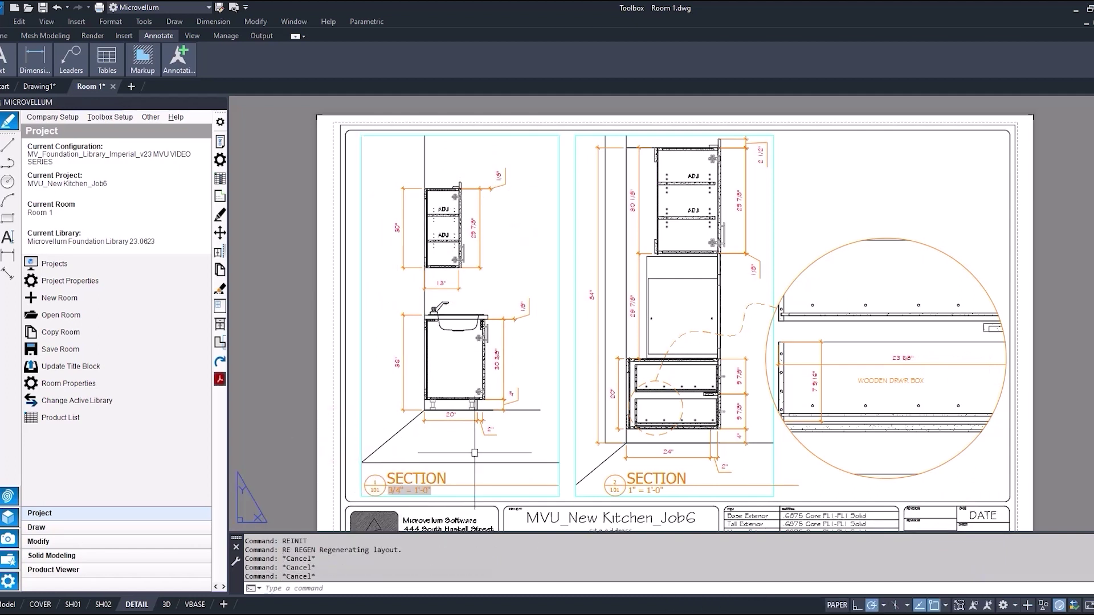
scroll(413, 501, up, 4)
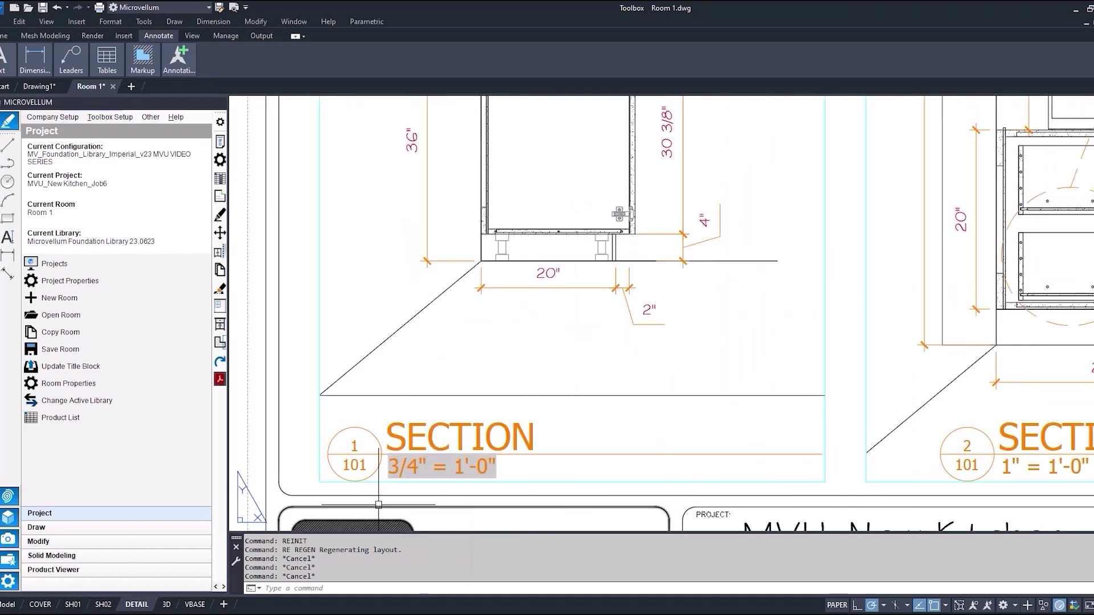
scroll(433, 463, down, 4)
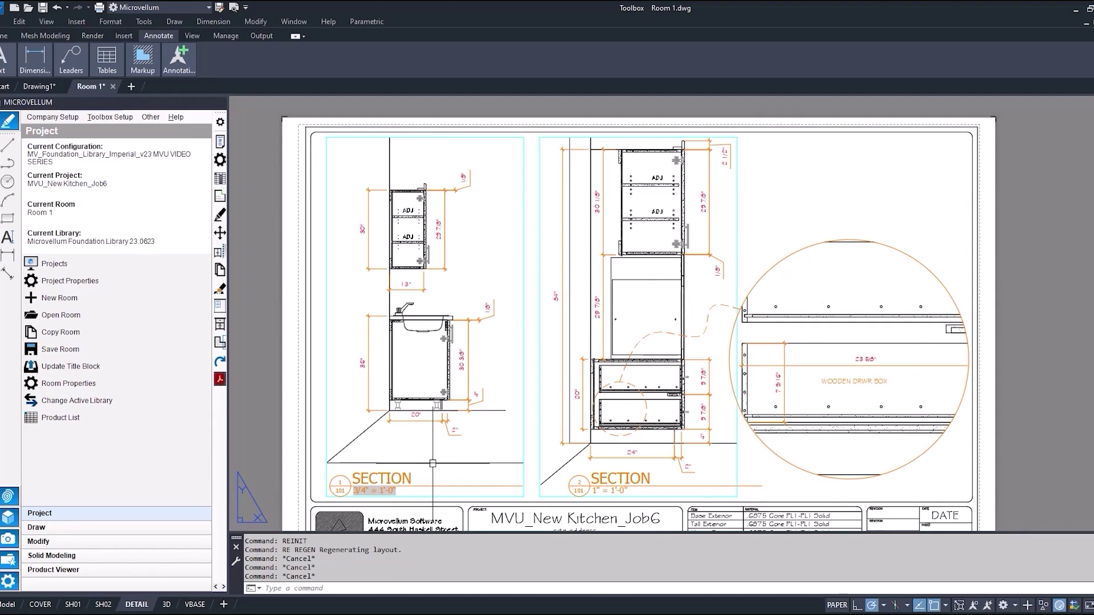
double_click(630, 321)
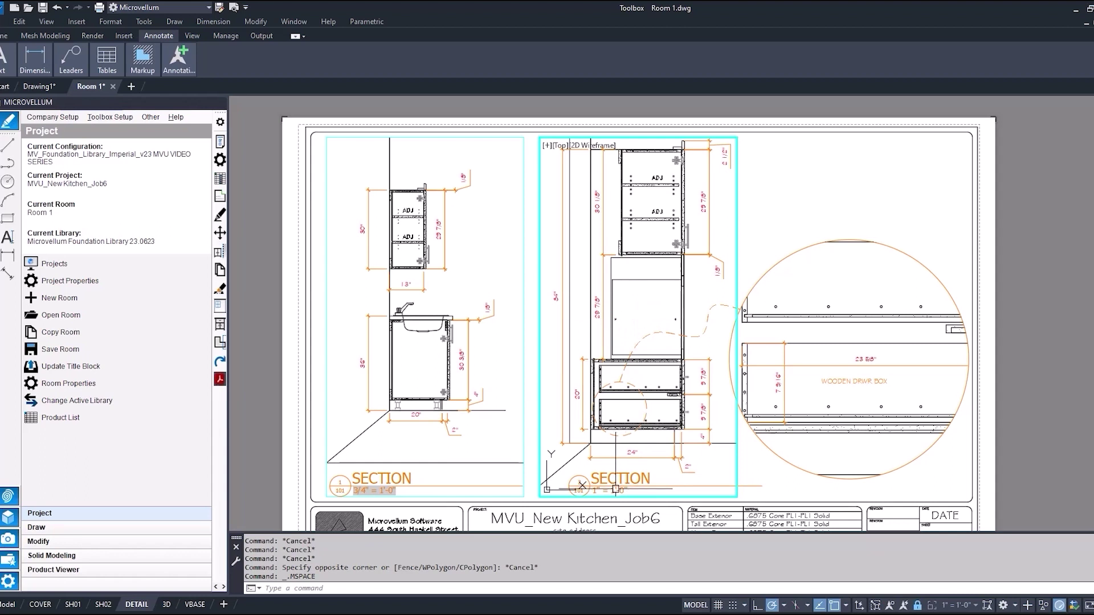
double_click(937, 479)
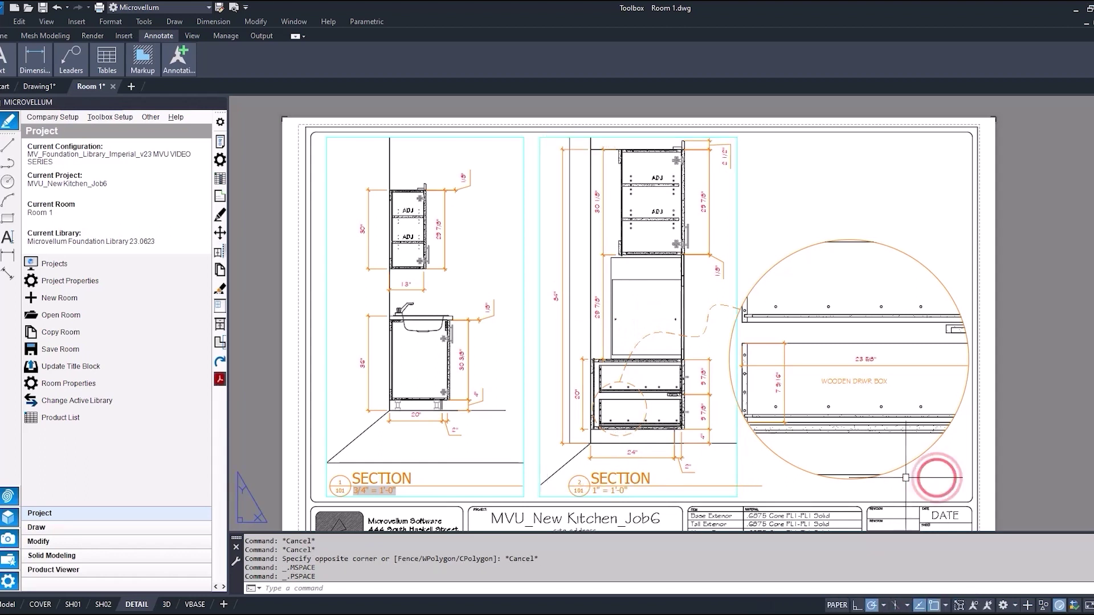
click(605, 479)
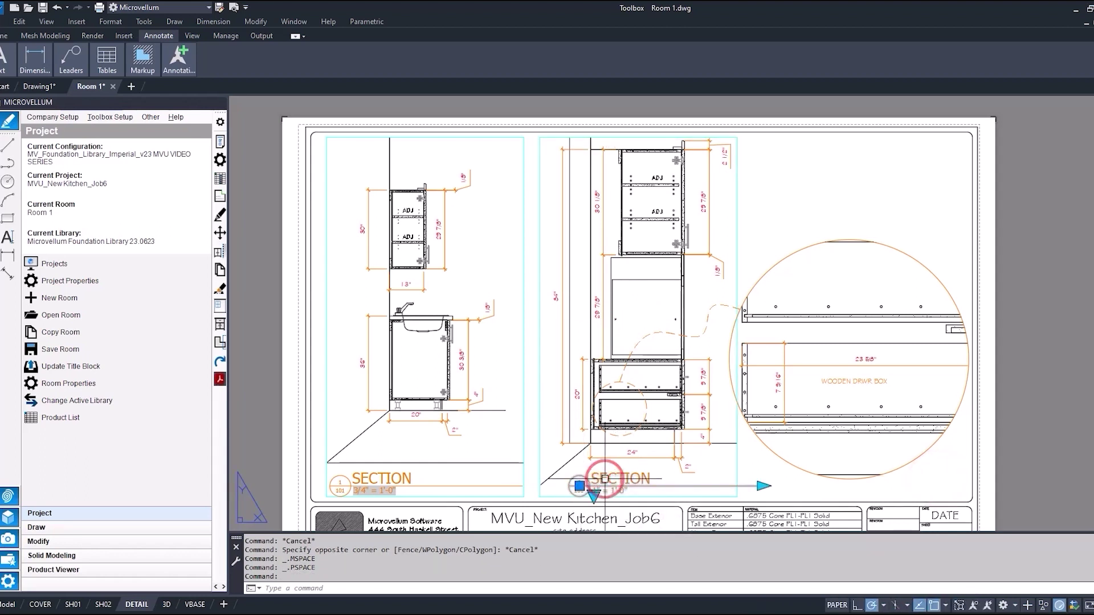
click(332, 480)
key(Escape)
key(Escape)
key(Escape)
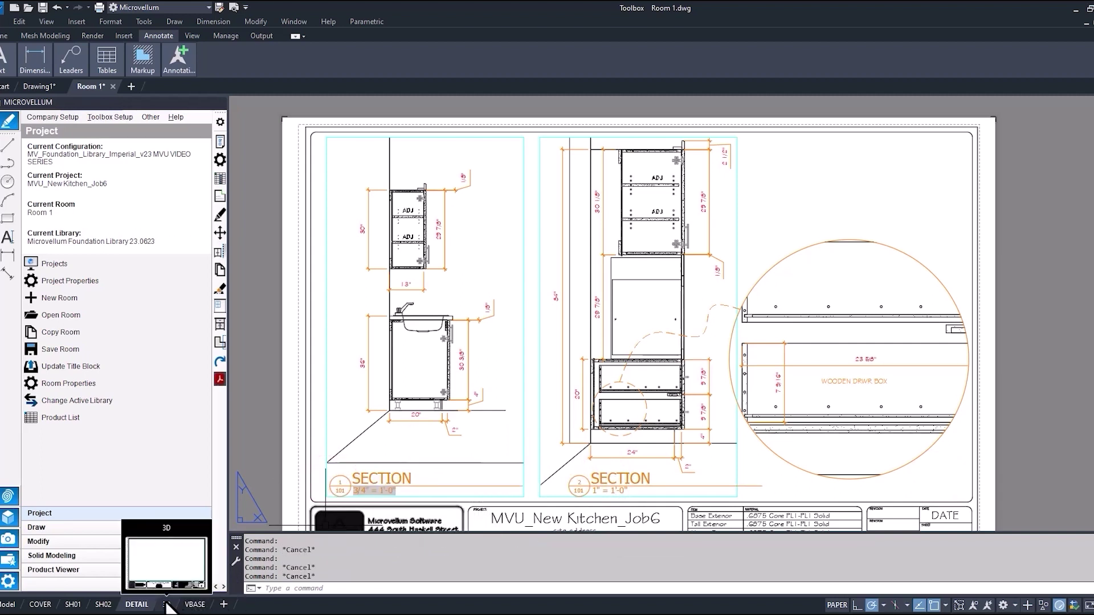
Step: On the 3D layout, frame the kitchen in the viewport as an SW Isometric view with the Conceptual visual style
click(165, 604)
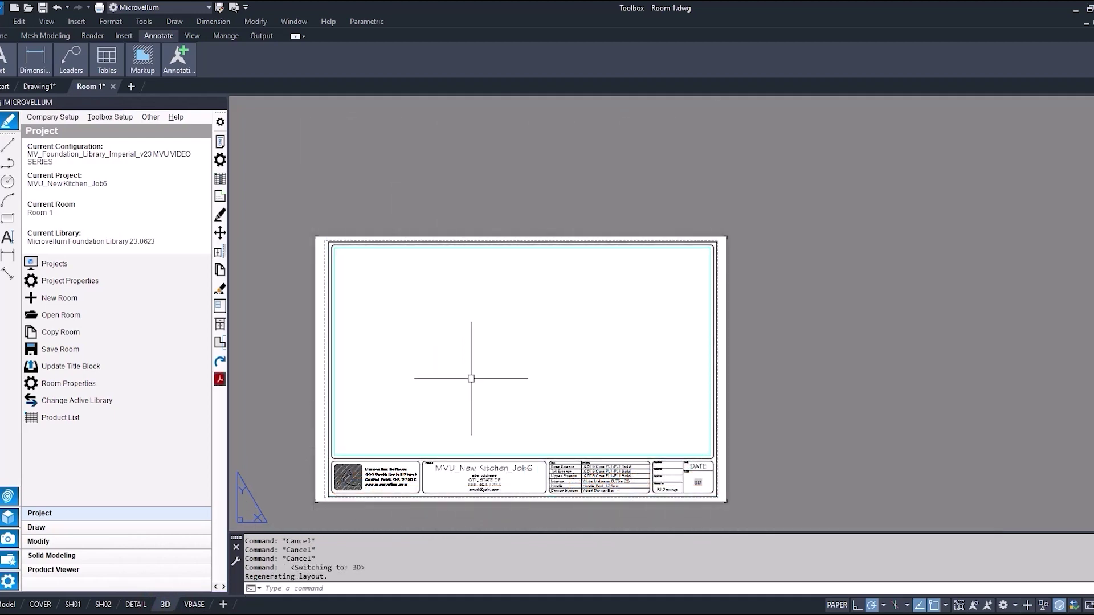
double_click(507, 369)
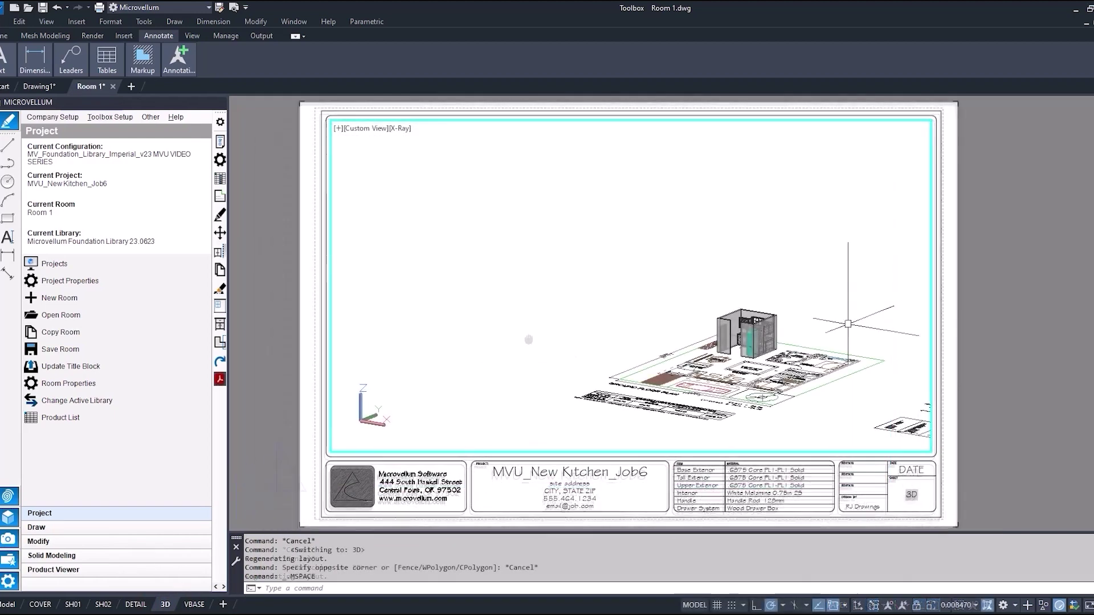
scroll(863, 321, up, 2)
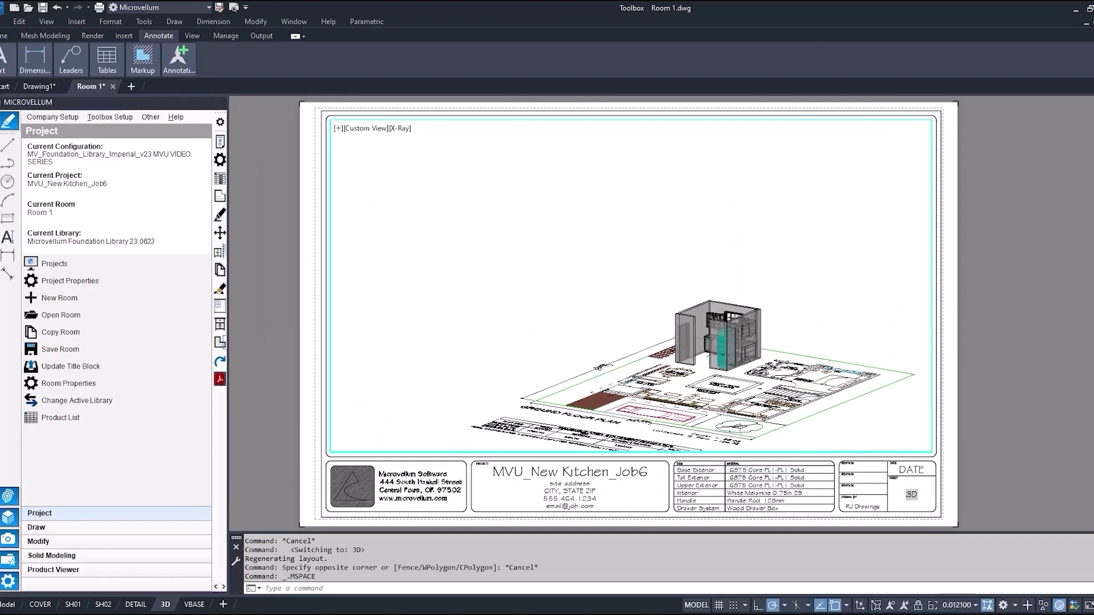
scroll(811, 331, up, 2)
scroll(817, 323, up, 2)
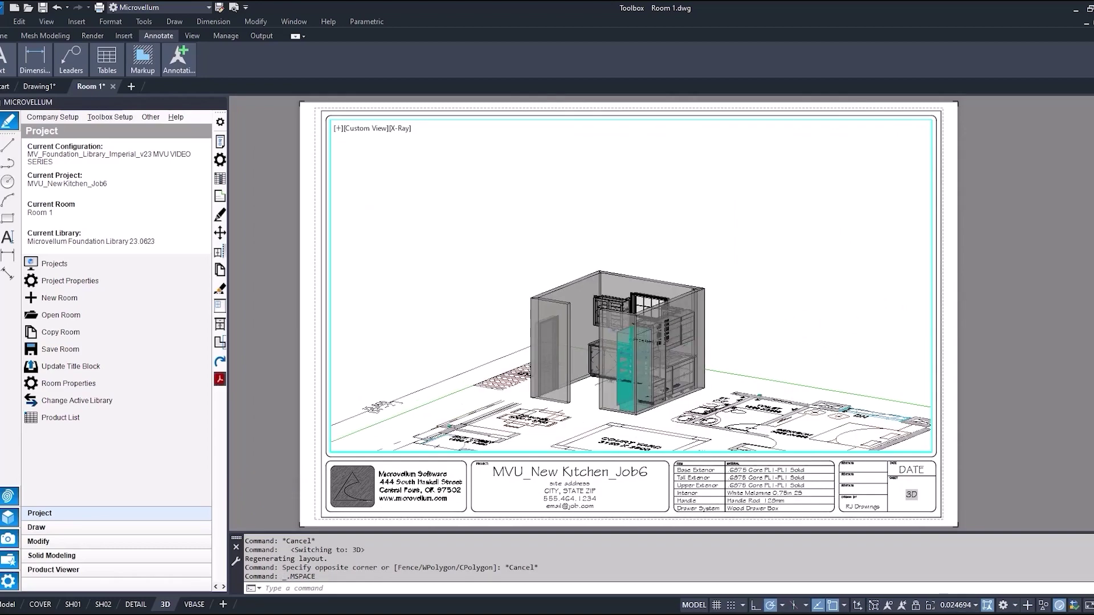
scroll(794, 328, up, 2)
middle_drag(520, 279, 566, 198)
scroll(566, 199, up, 2)
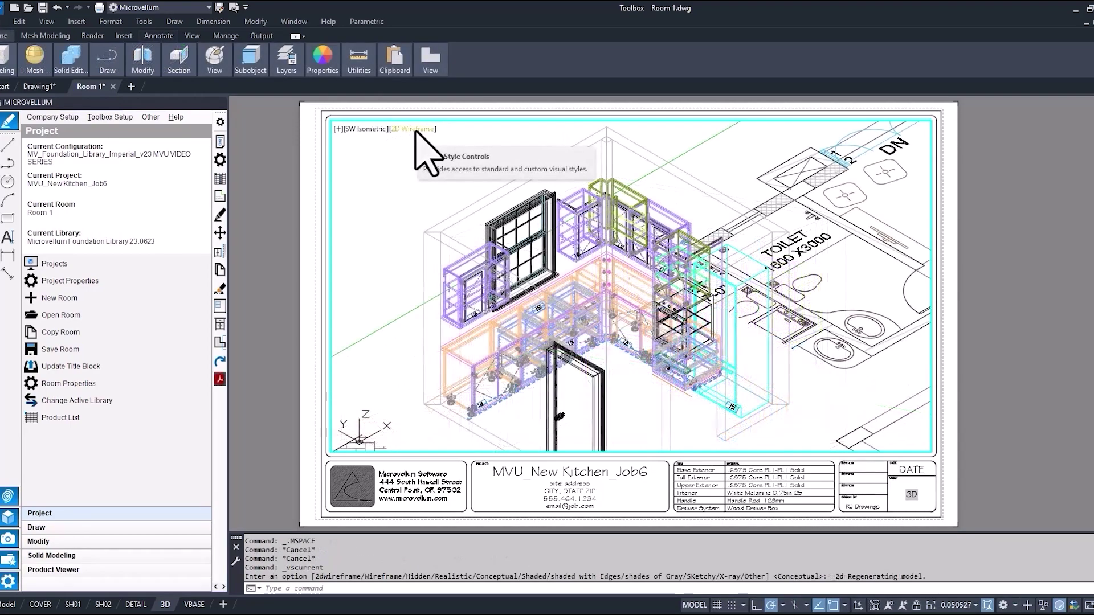
click(415, 130)
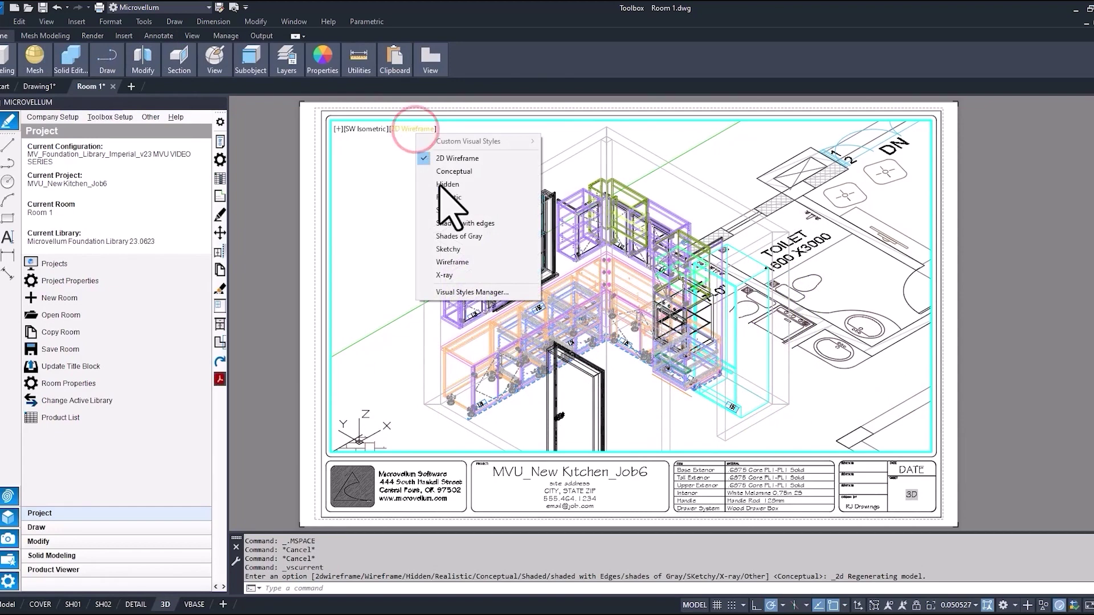
click(446, 172)
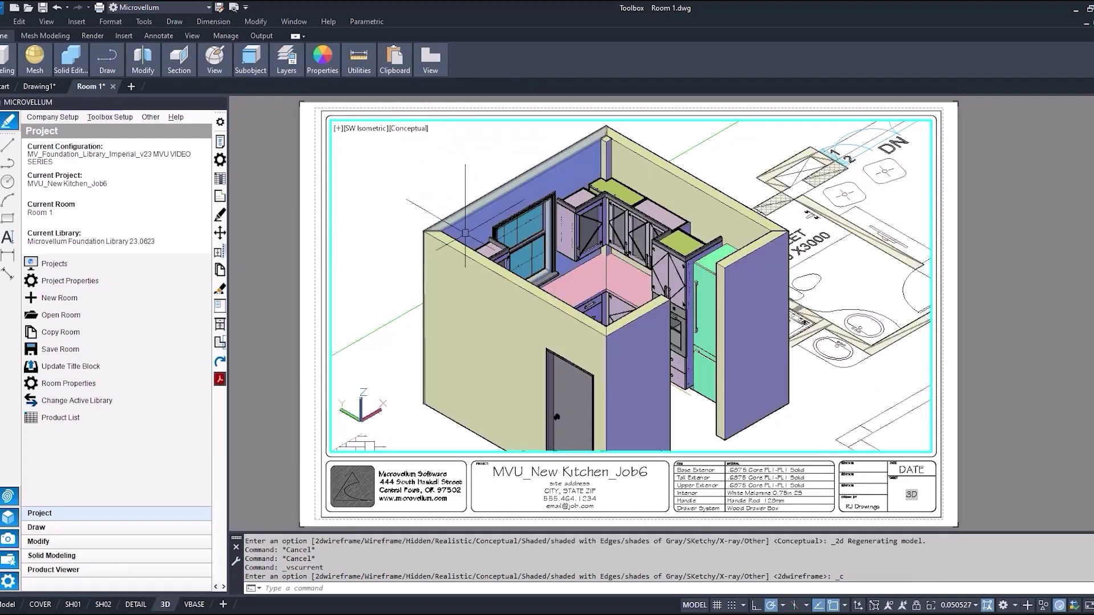
Step: Freeze the 3D_WALL layer of the front wall in the current 3D layout viewport only
click(496, 270)
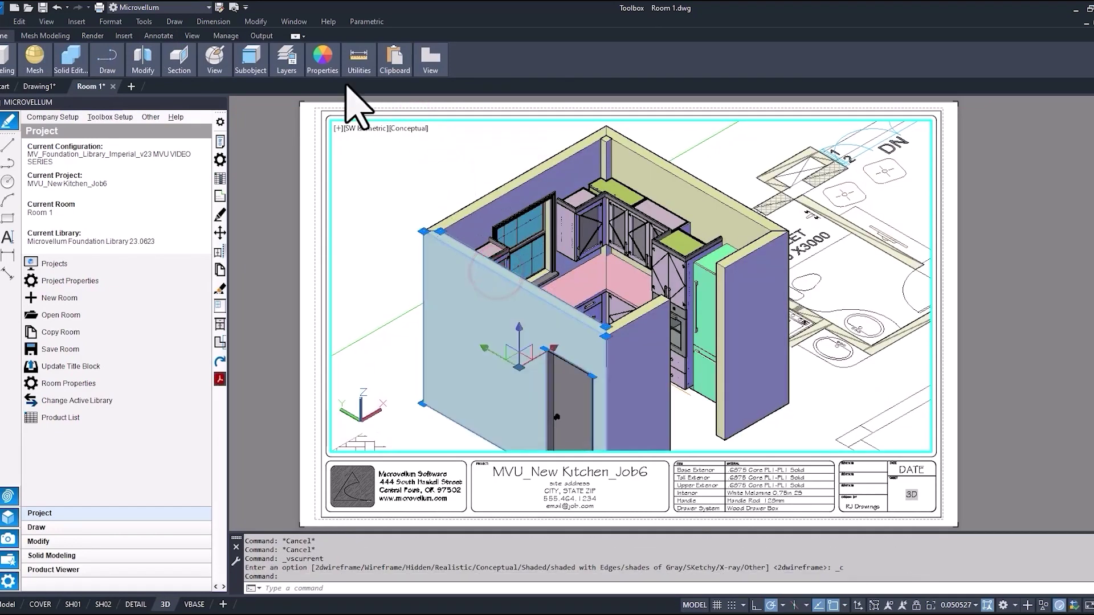
click(286, 61)
click(353, 114)
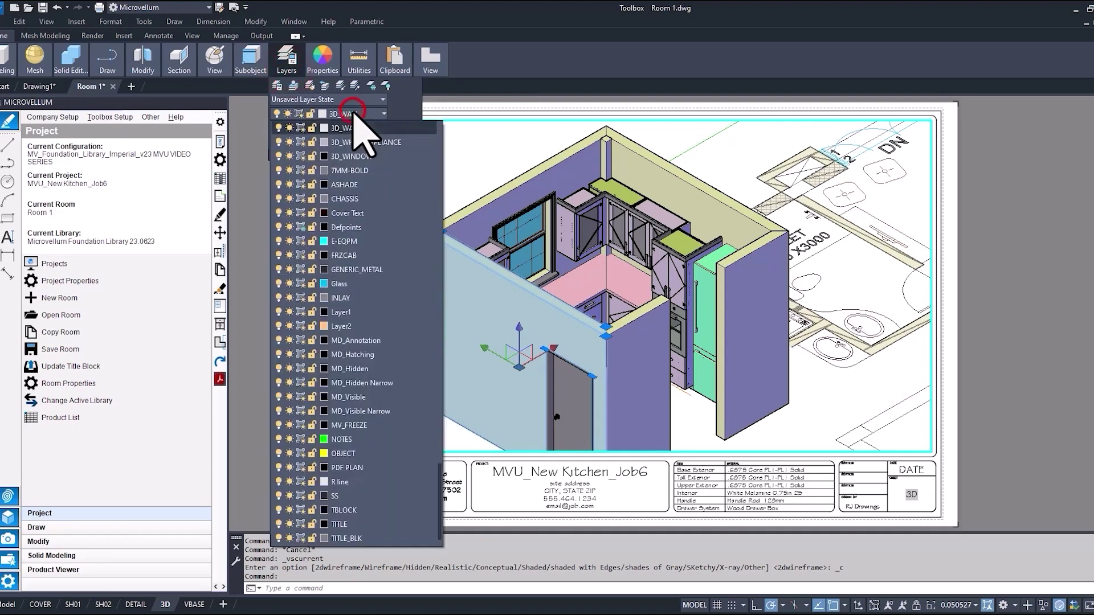
click(299, 126)
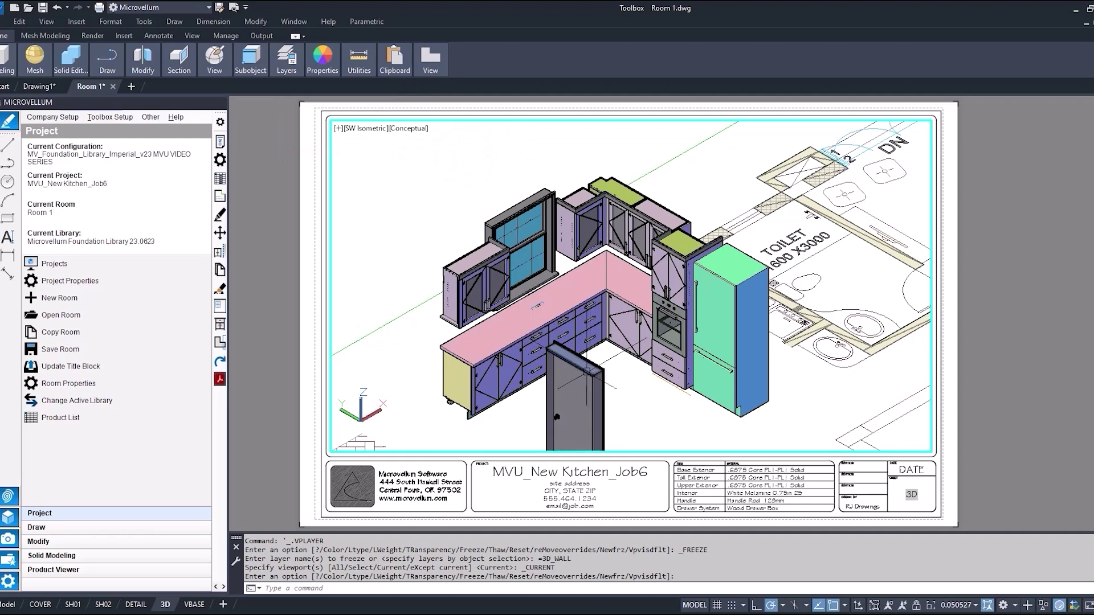
Step: Freeze the door's 3D_DOOR layer and its hardware's 3D_RCHWR layer in the 3D layout viewport, and open the layer list
text(LAy)
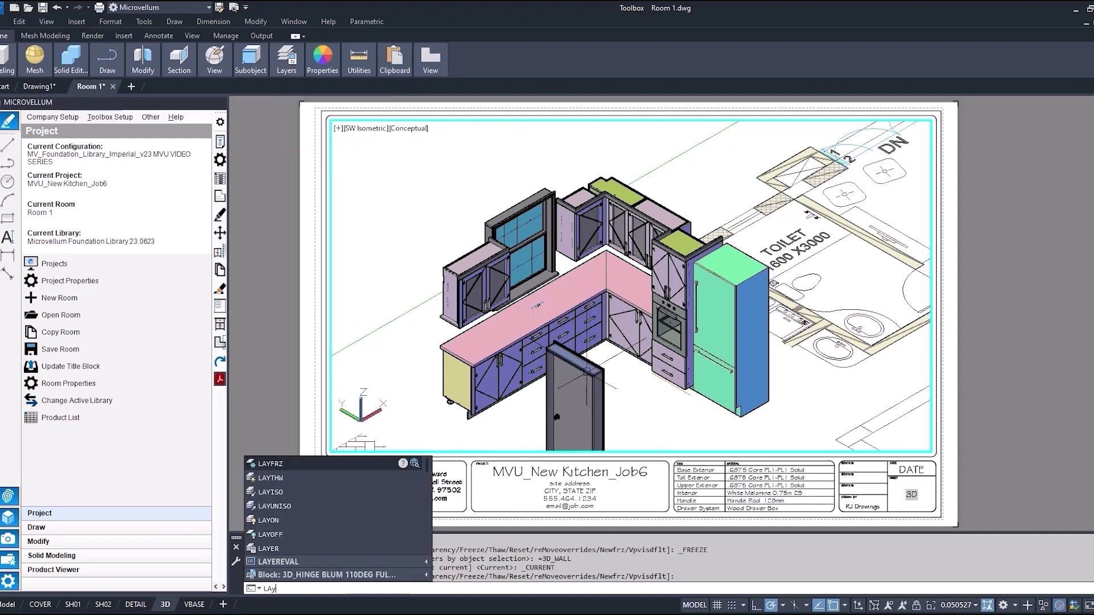
key(Return)
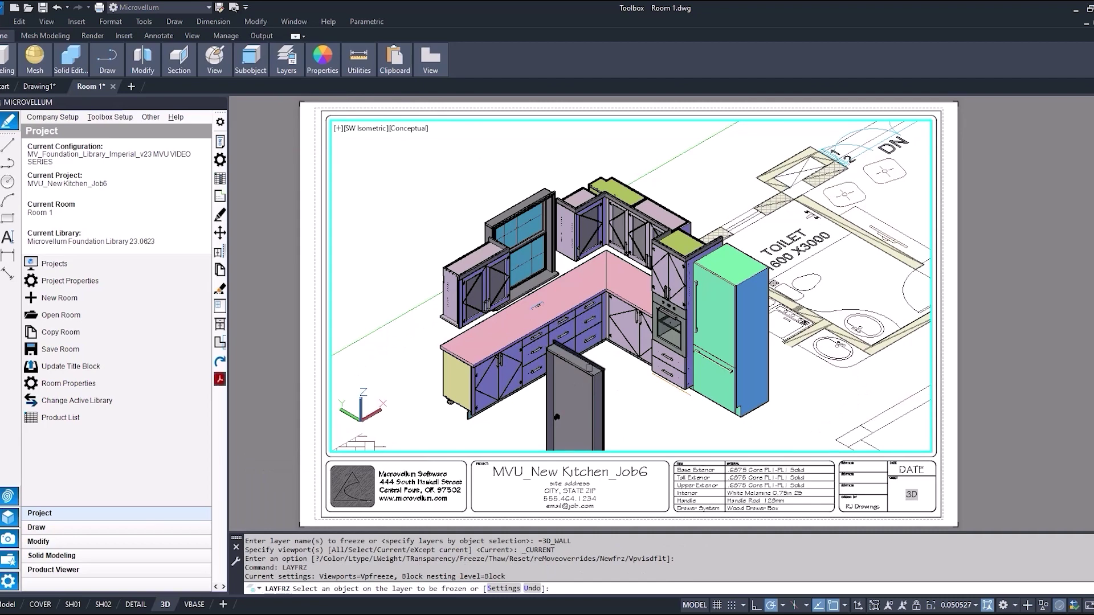
click(589, 370)
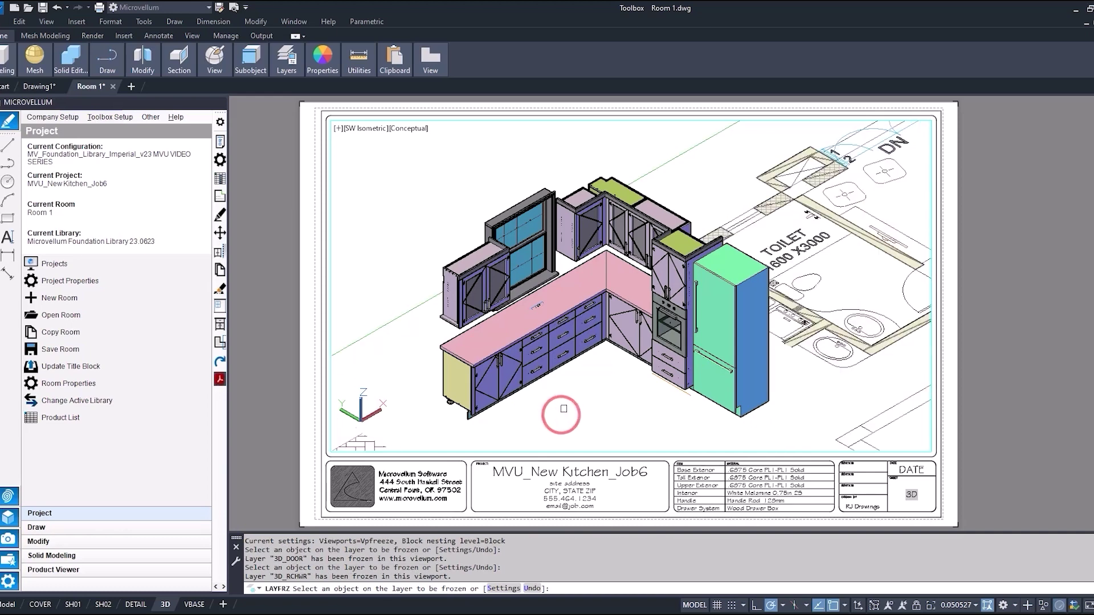
click(559, 415)
key(Return)
mouse_move(287, 62)
click(376, 112)
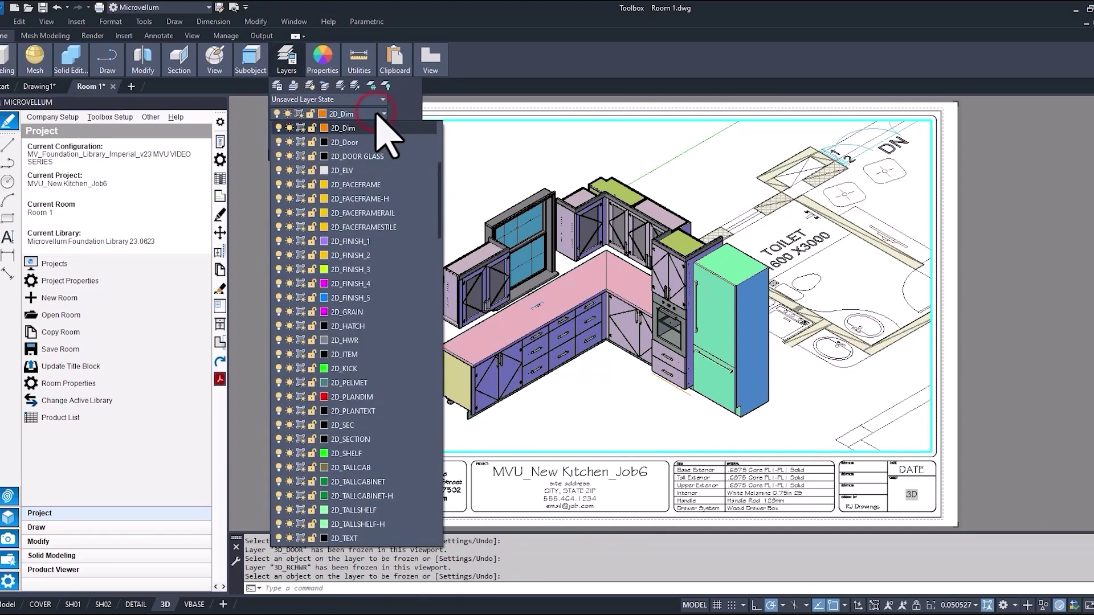
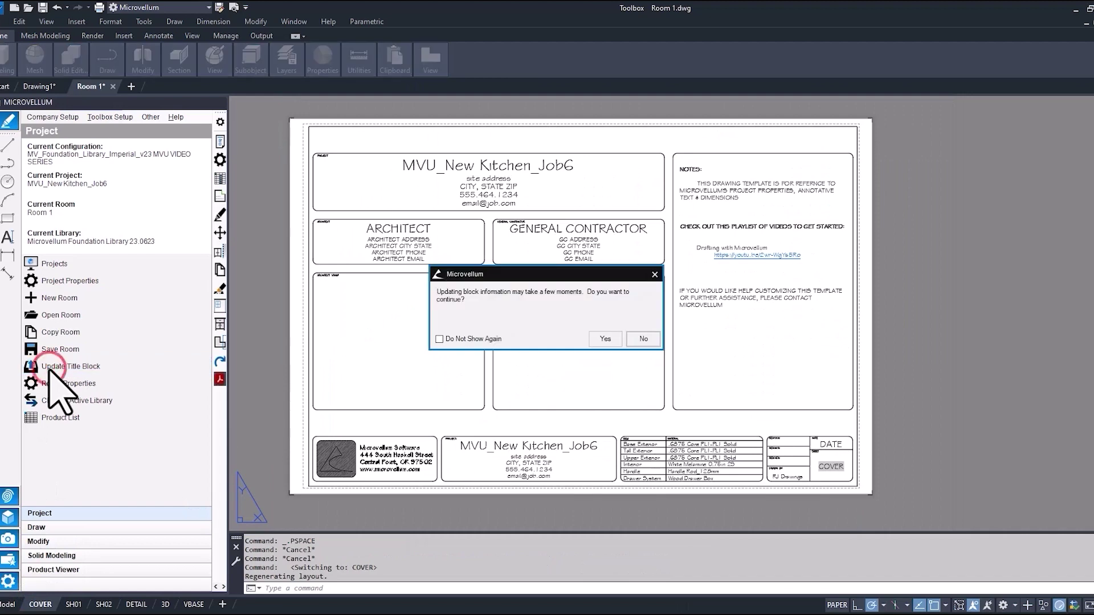
Step: Update the title block information, giving location-specific properties precedence for the title block attributes
click(605, 340)
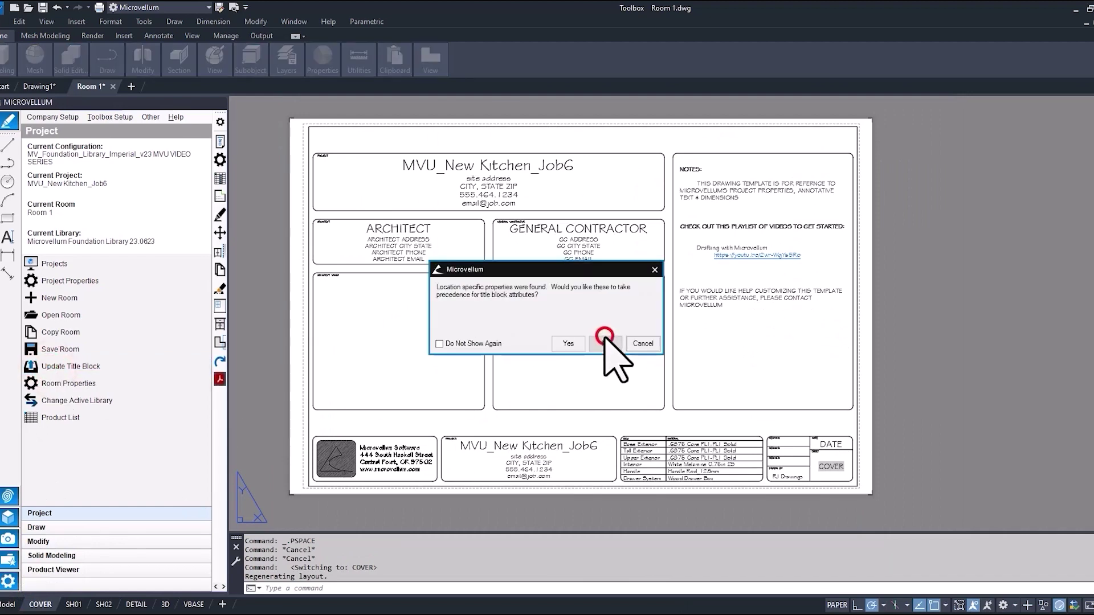
click(568, 344)
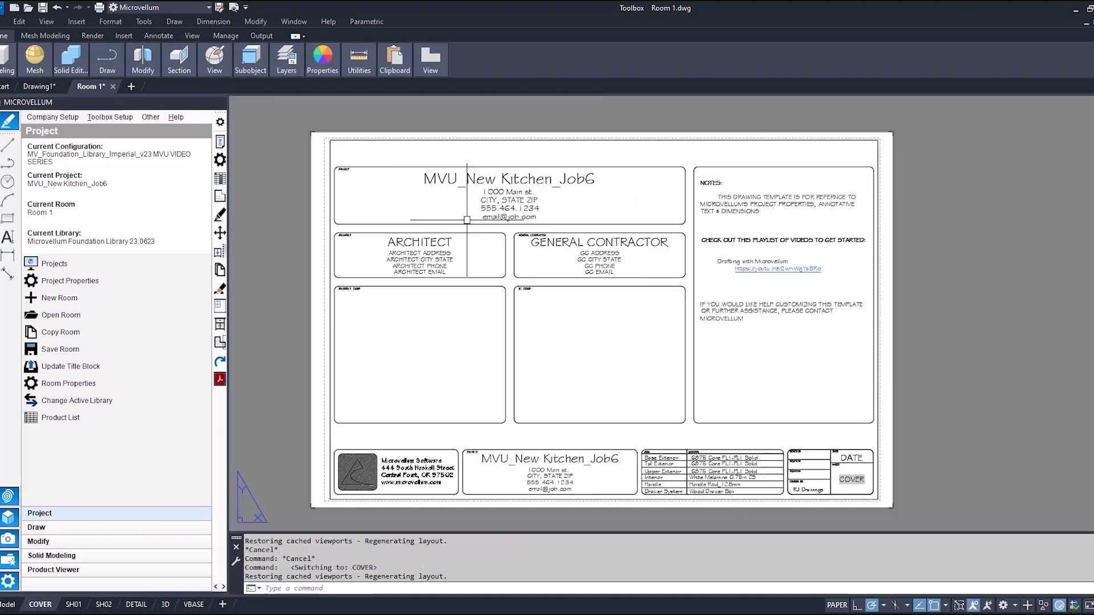
Step: Examine the plot settings of the single SH01 layout and close them without plotting
mouse_move(173, 608)
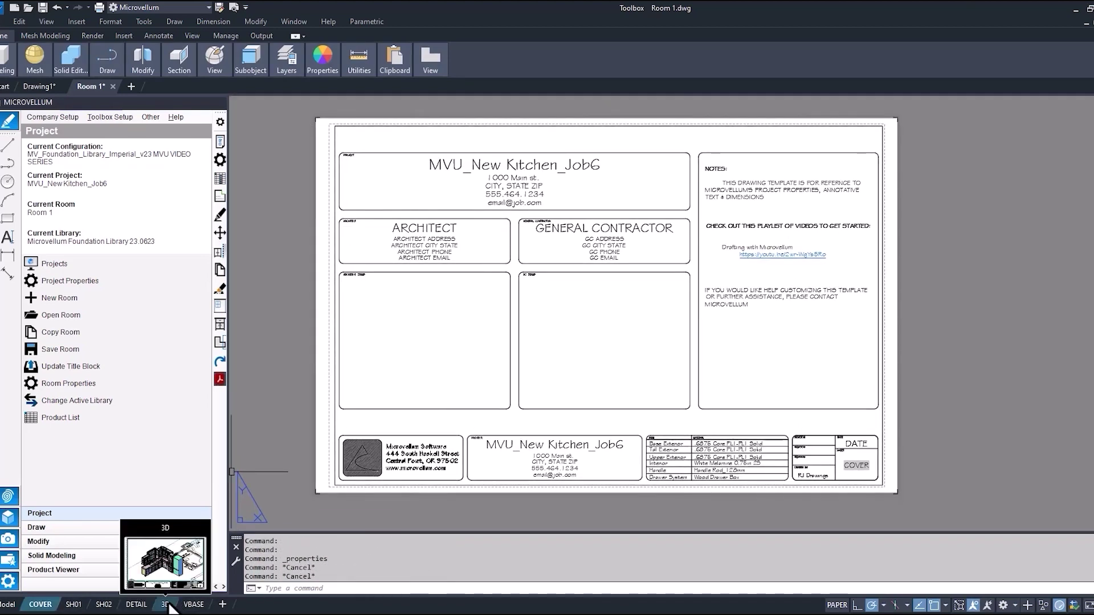
click(168, 605)
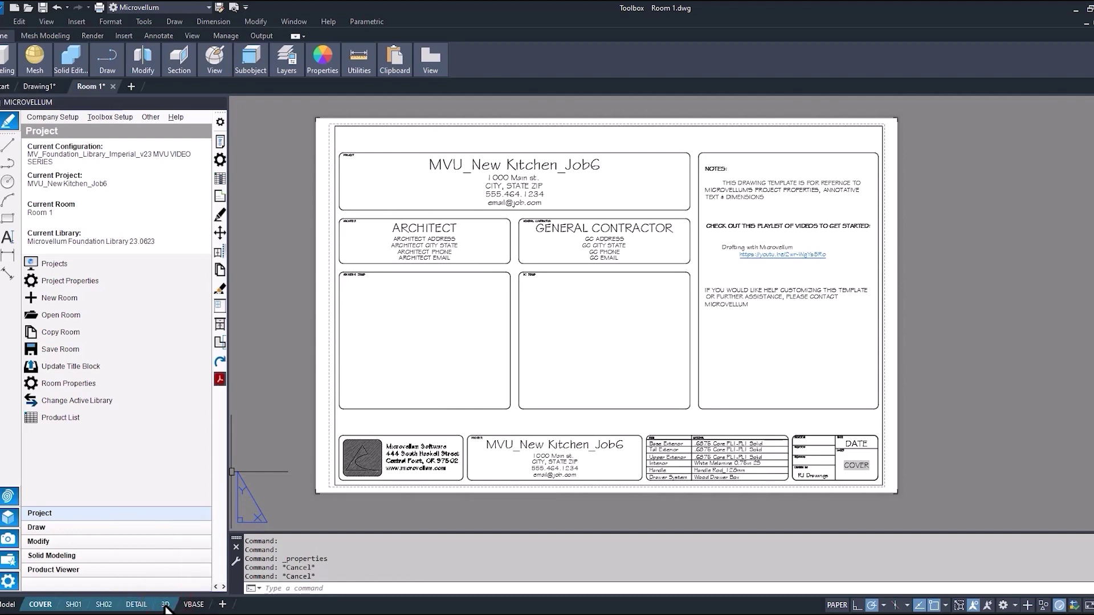
click(73, 605)
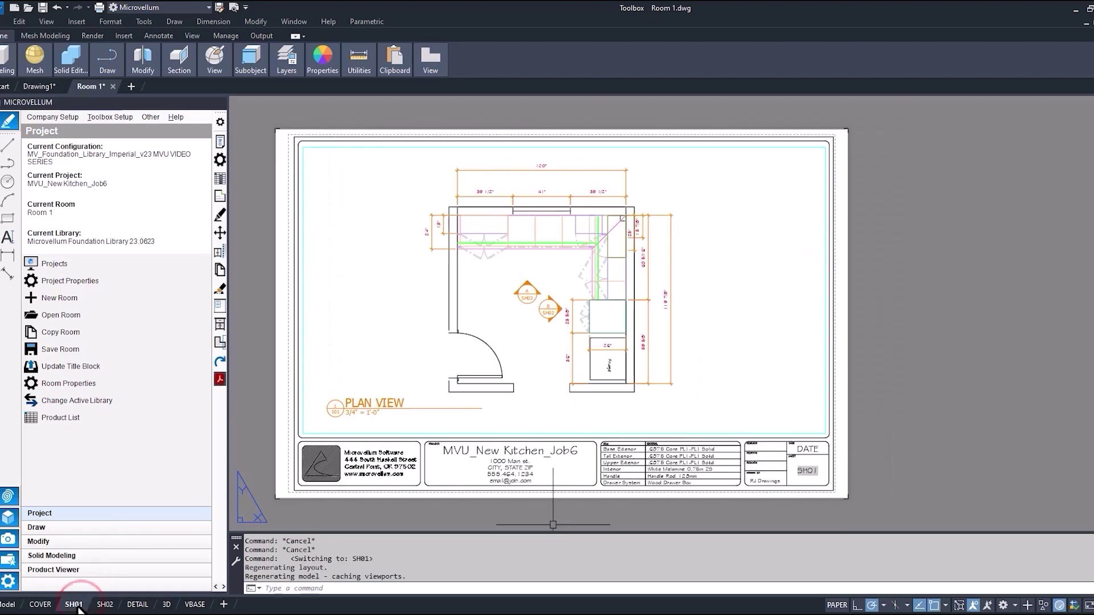
right_click(78, 607)
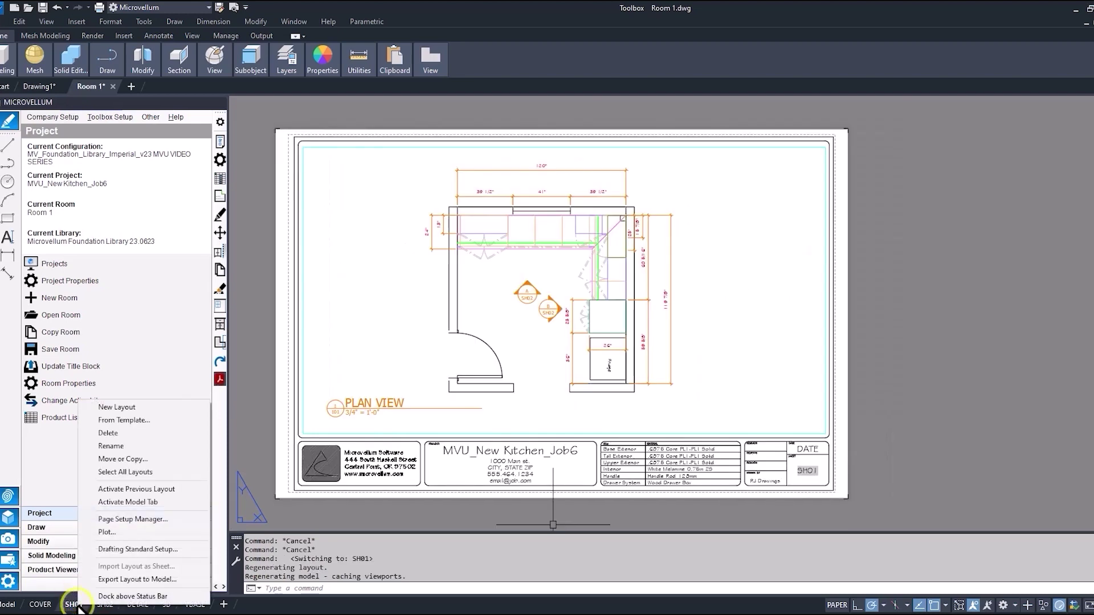
click(117, 533)
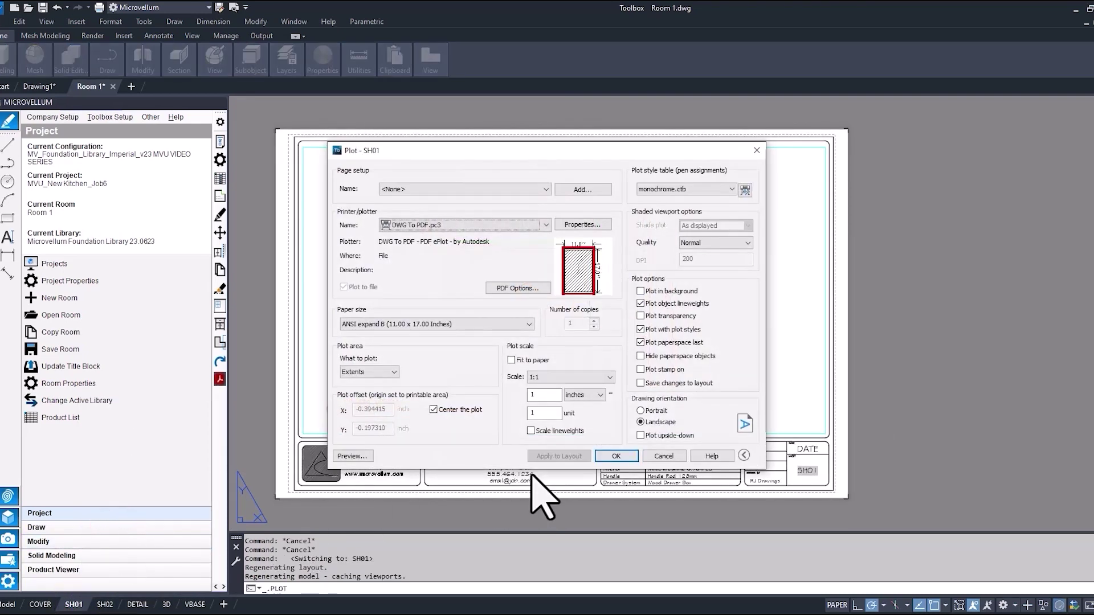
click(663, 456)
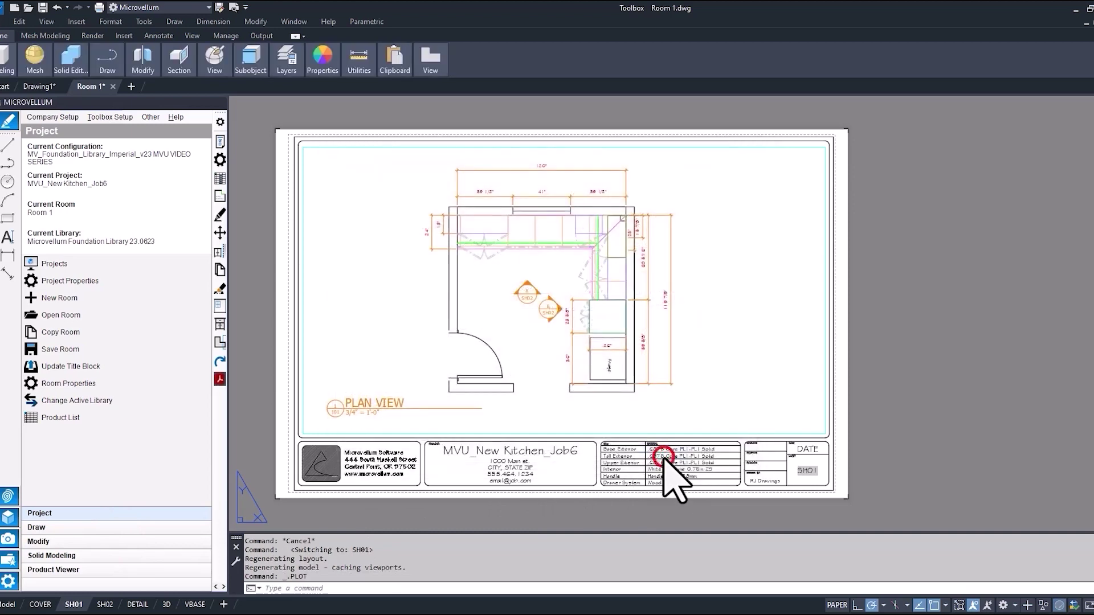
Step: Select the layouts from COVER through 3D together and open them for publishing
click(40, 605)
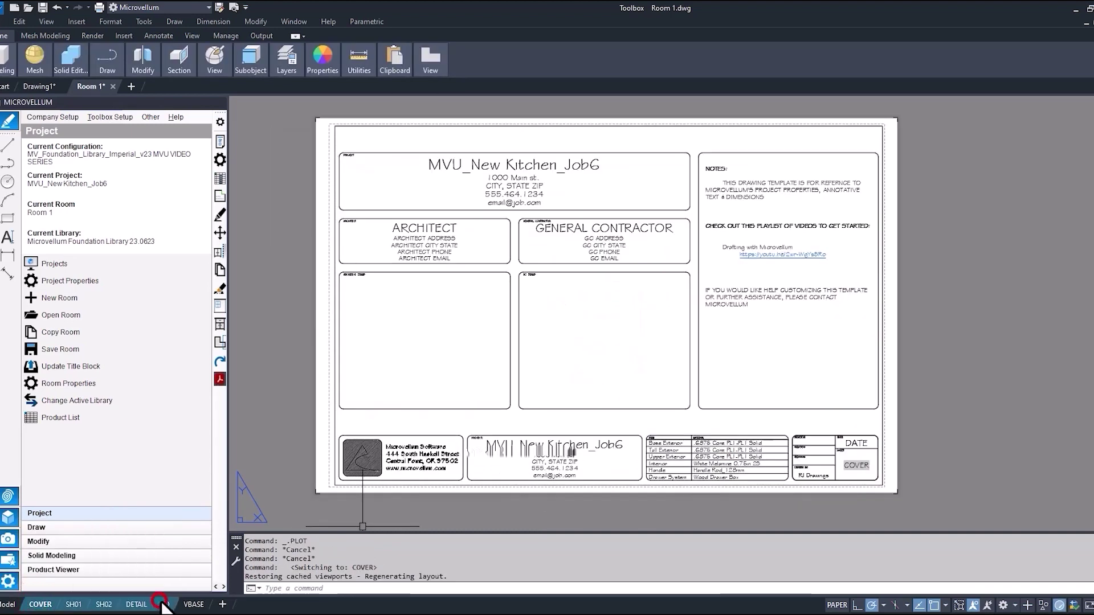
right_click(164, 604)
click(217, 528)
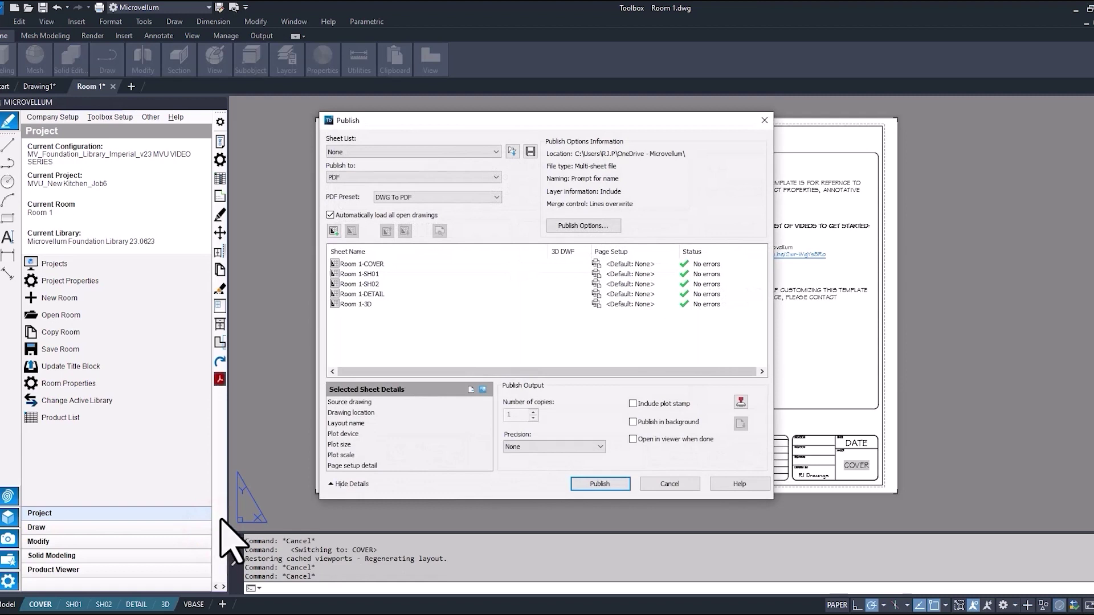
Step: Review the available publish formats, PDF presets and PDF publish options, and leave the settings as they are
click(495, 177)
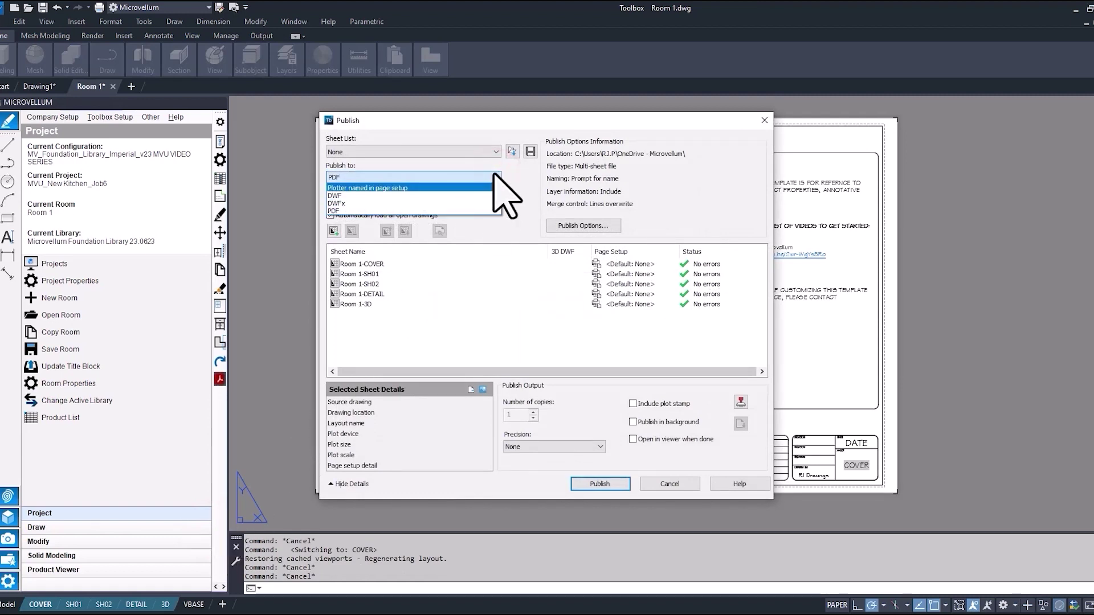
click(495, 177)
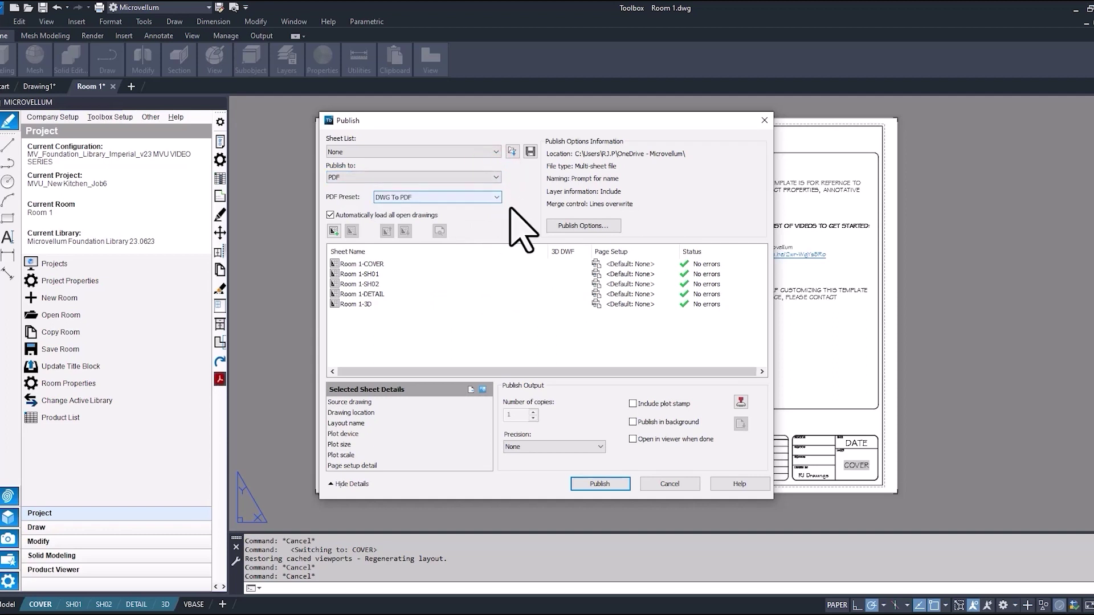
click(497, 198)
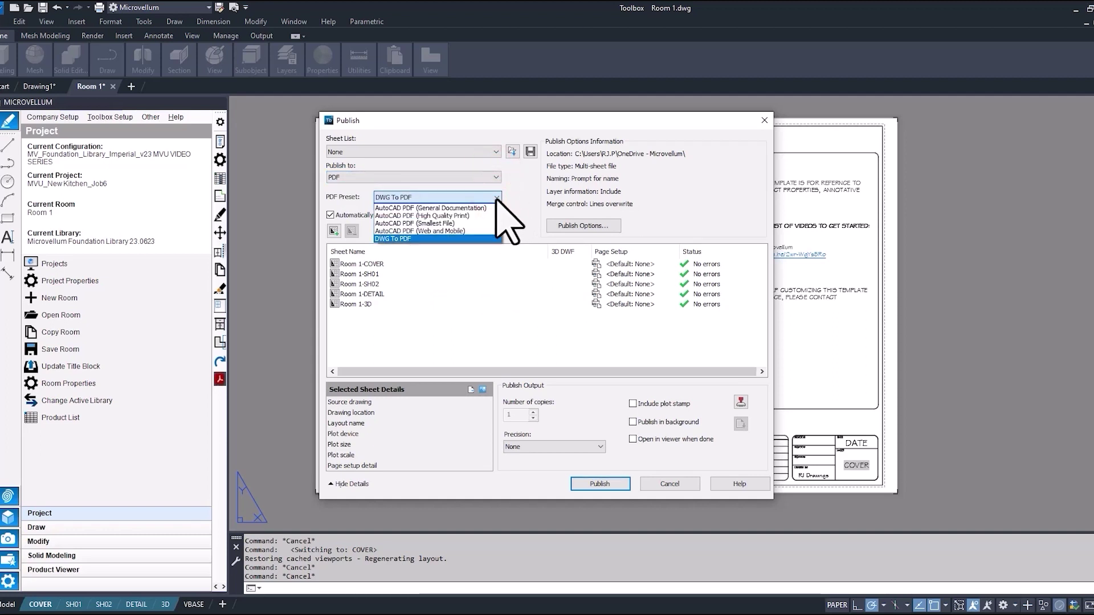
click(577, 225)
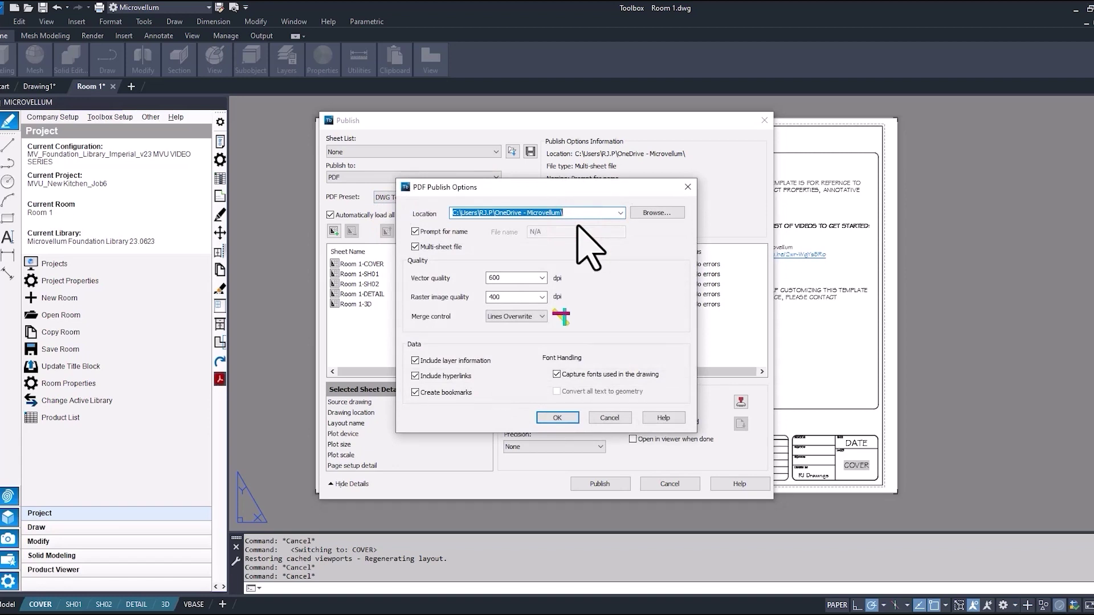
click(609, 419)
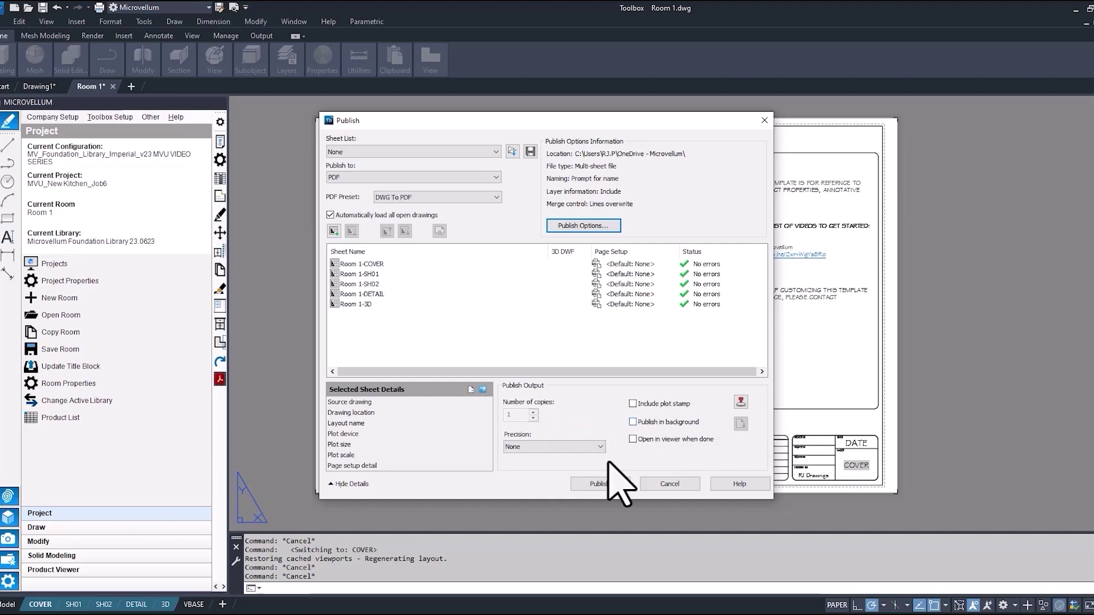
Step: Publish the selected sheets to one PDF named Room 1.pdf in the OneDrive - Microvellum folder
click(598, 484)
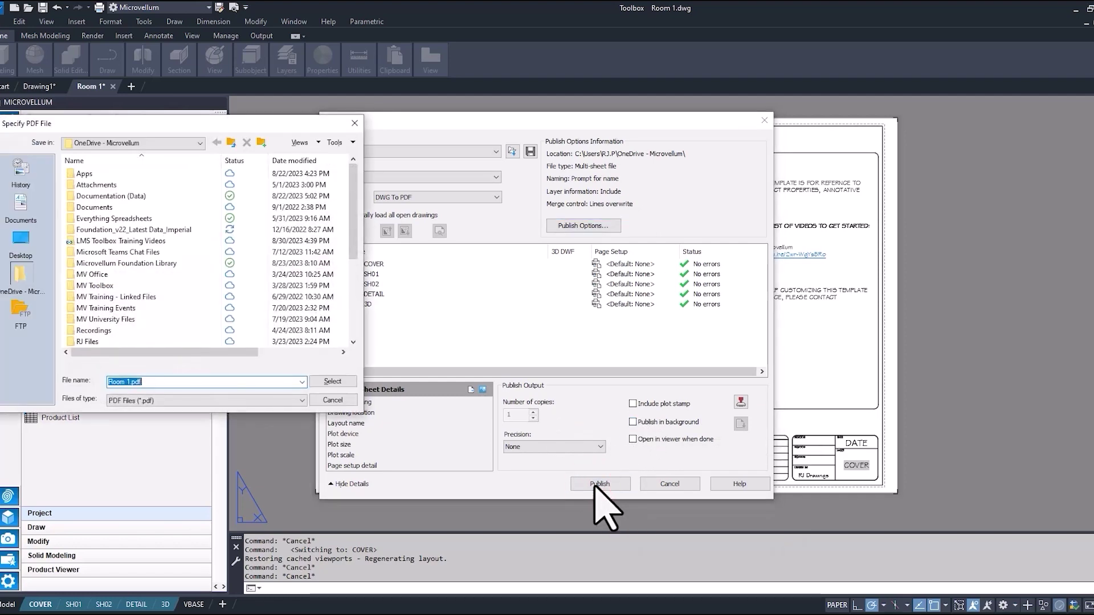
click(331, 381)
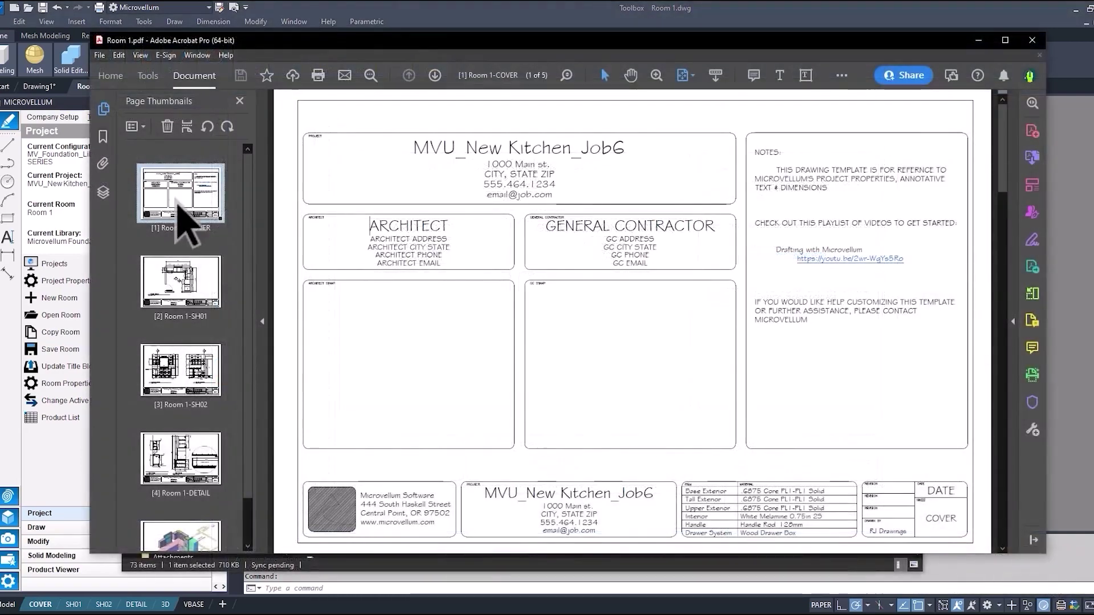
Step: In Adobe Acrobat, examine the pages of Room 1.pdf from the cover sheet through the 3D sheet
scroll(428, 313, down, 2)
scroll(401, 310, down, 2)
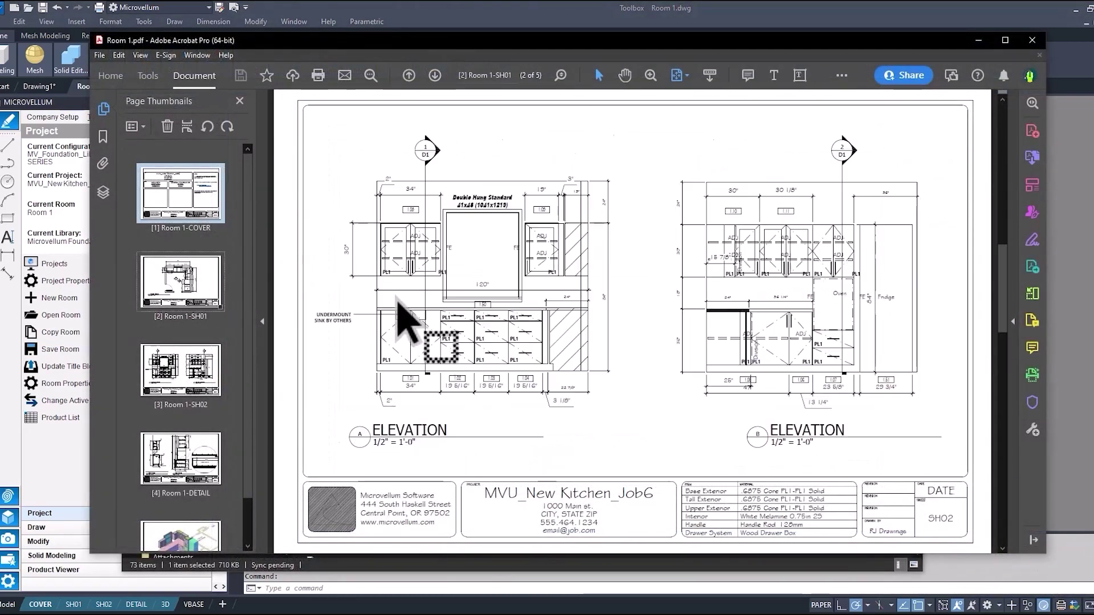
scroll(353, 379, down, 2)
scroll(339, 381, down, 2)
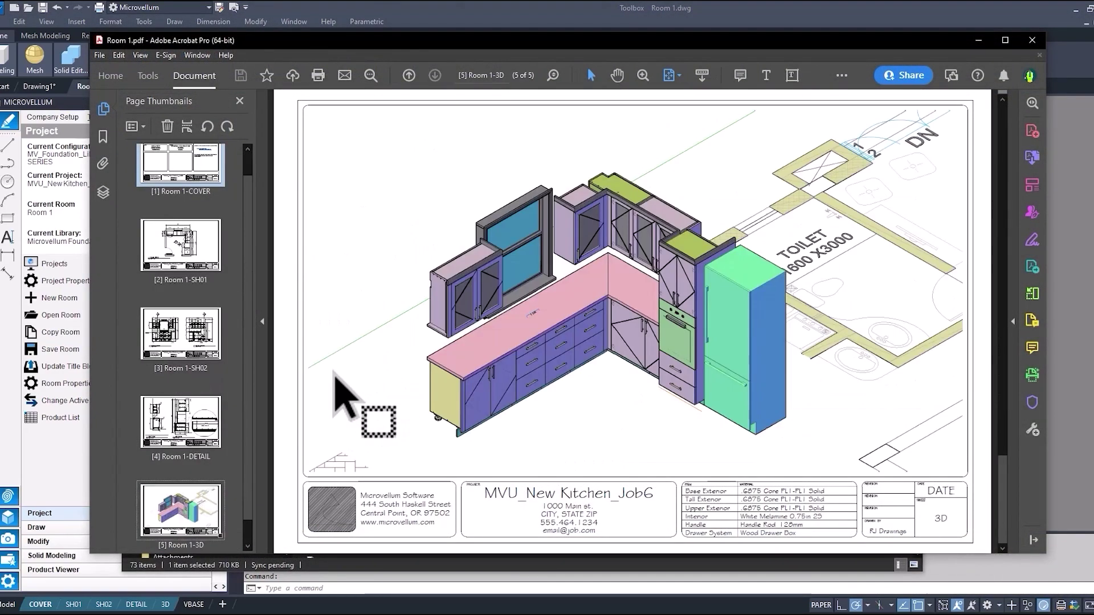